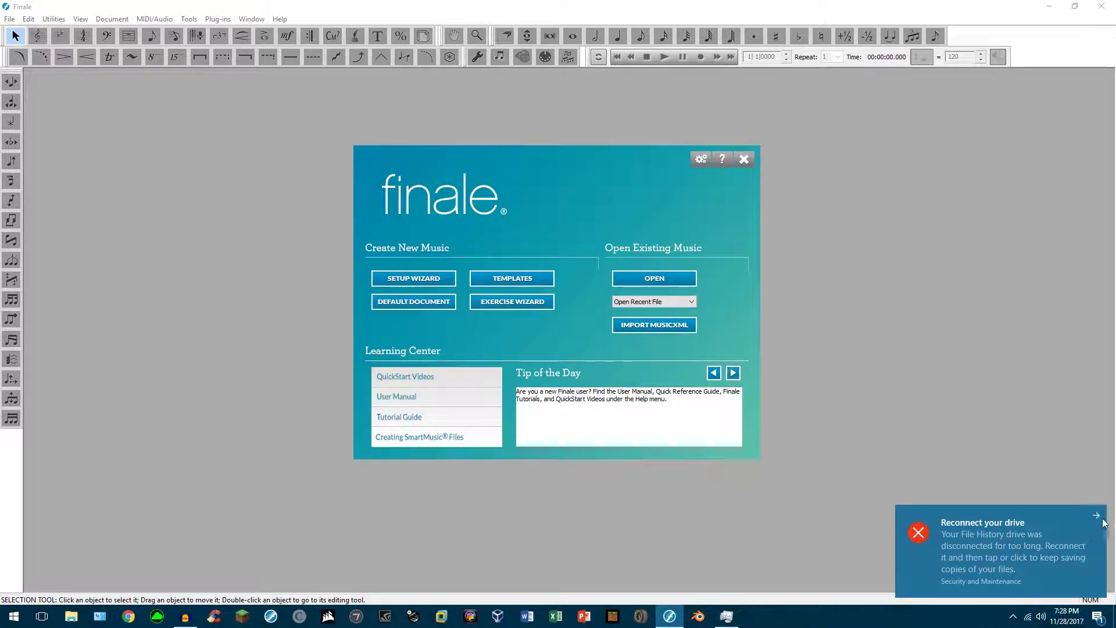
Dismiss the 'Reconnect your drive' Windows notification so only the Finale launch window remains.
left_click(1098, 516)
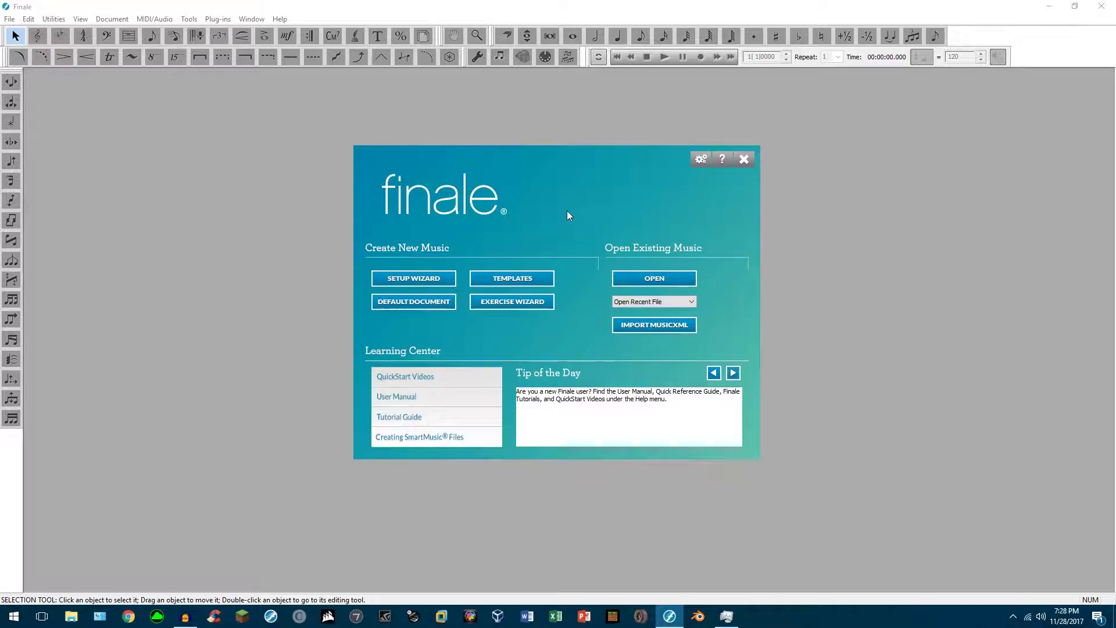
Set Finale's Startup Action to New Default Document in Preferences, apply it, and close the dialog.
left_click(700, 159)
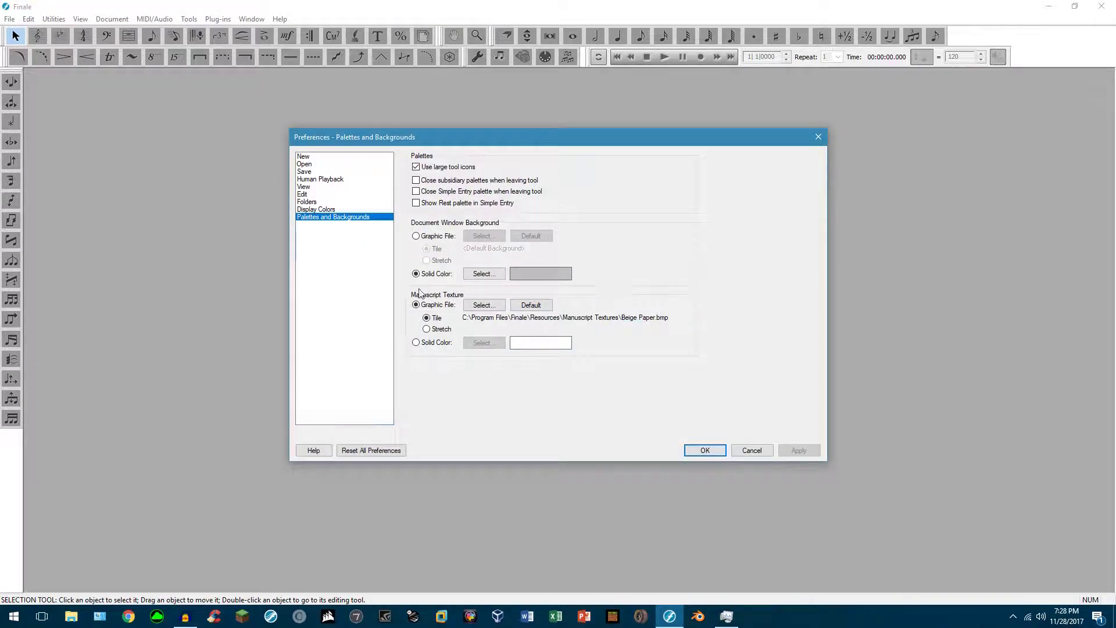
left_click(305, 156)
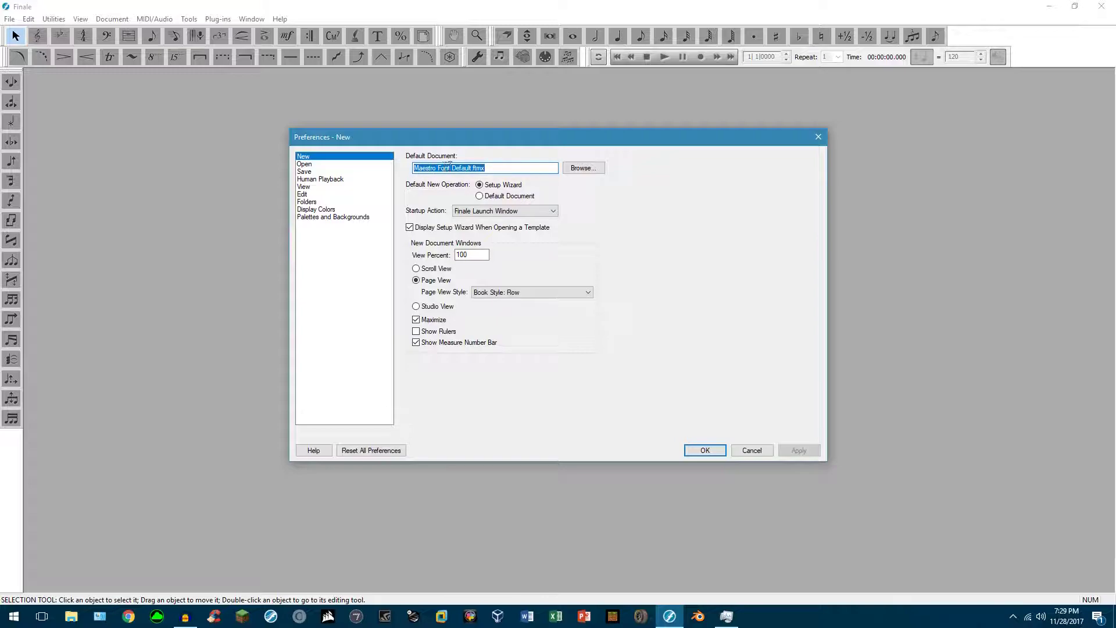
left_click(578, 169)
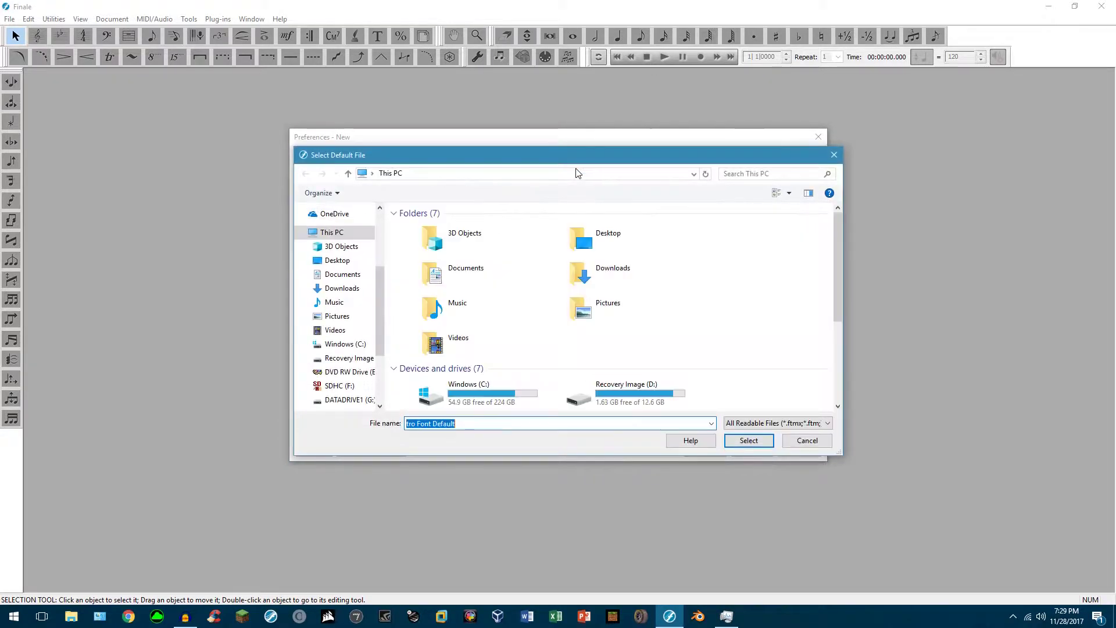
left_click(807, 440)
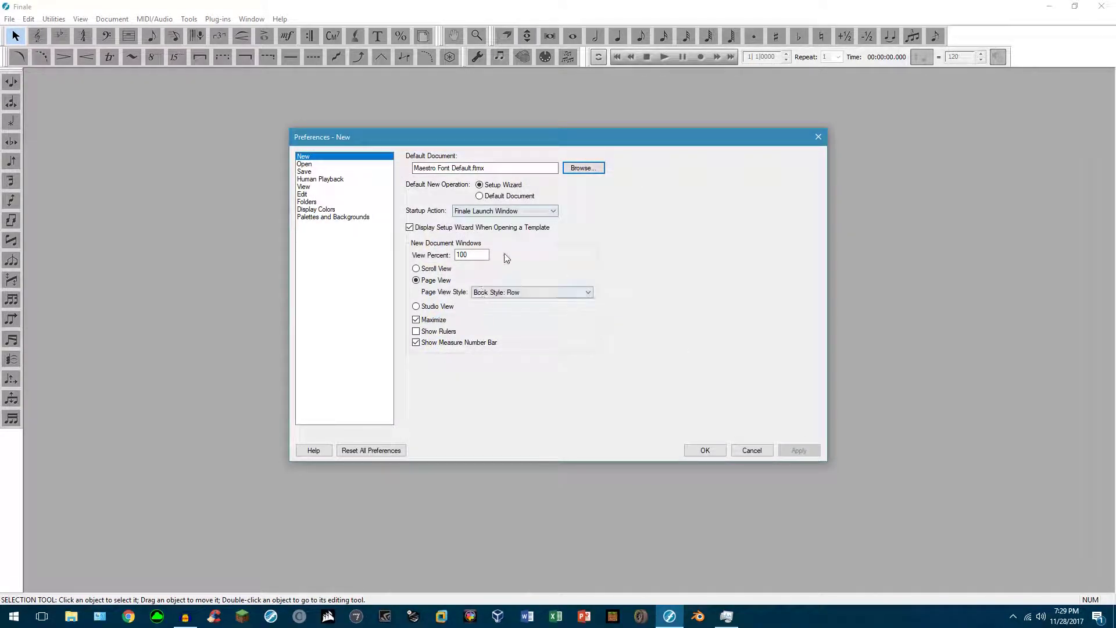
left_click(493, 213)
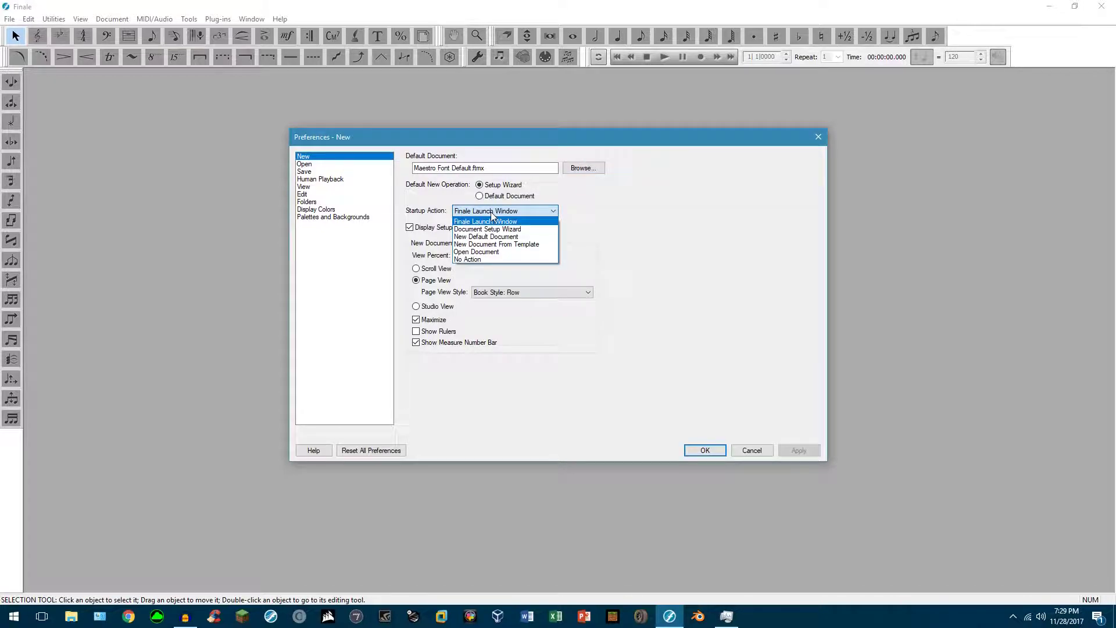
left_click(520, 238)
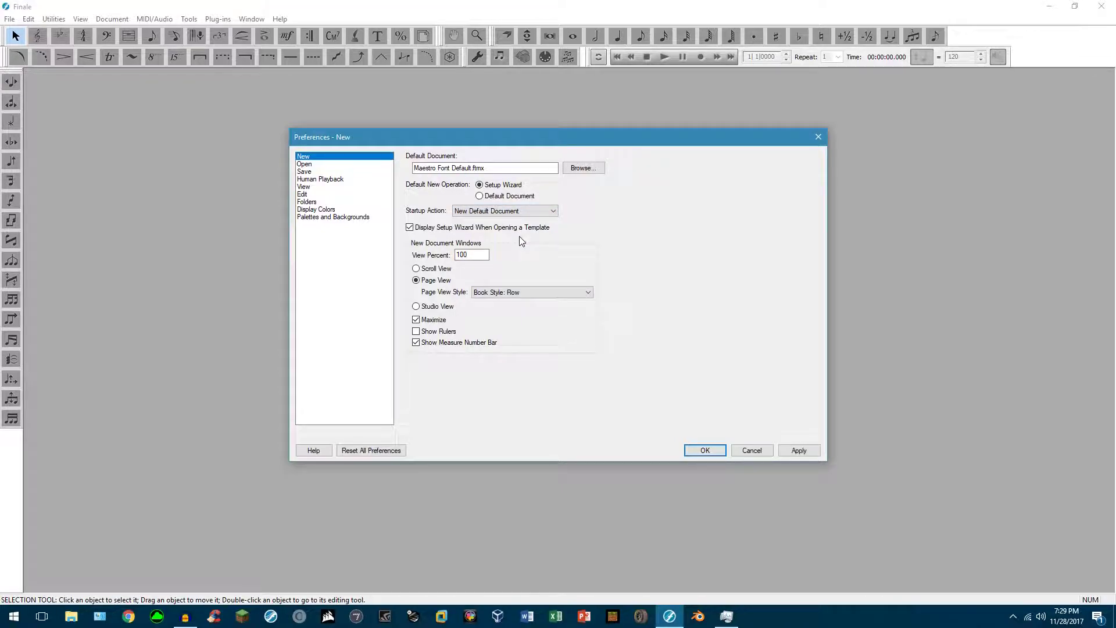
left_click(798, 451)
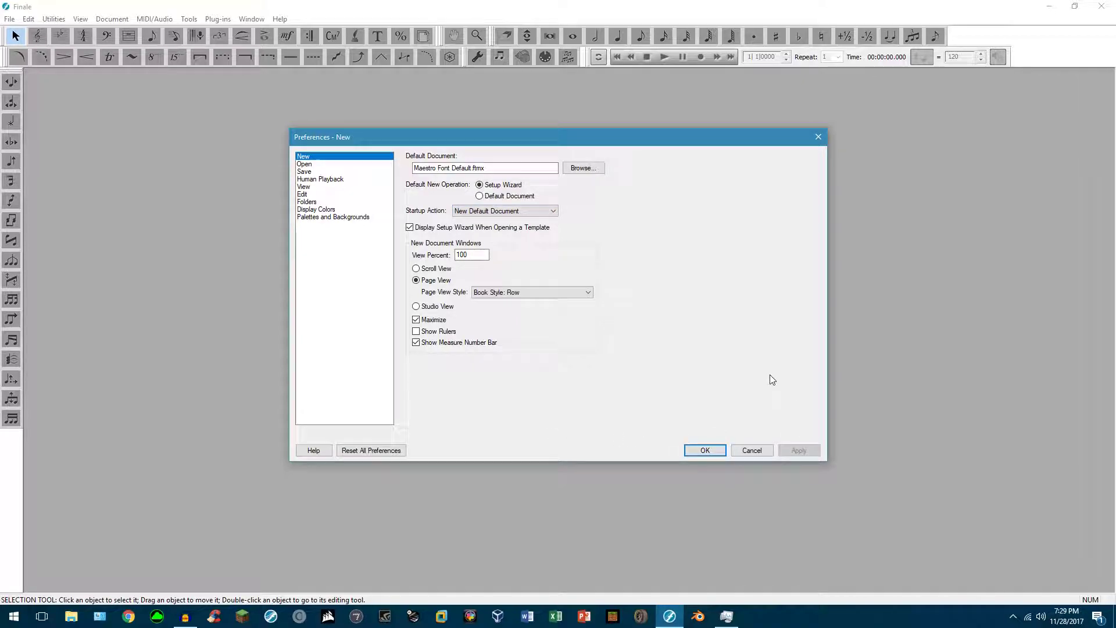
left_click(752, 451)
Close Finale and relaunch it from the taskbar to test the new startup setting.
left_click(744, 159)
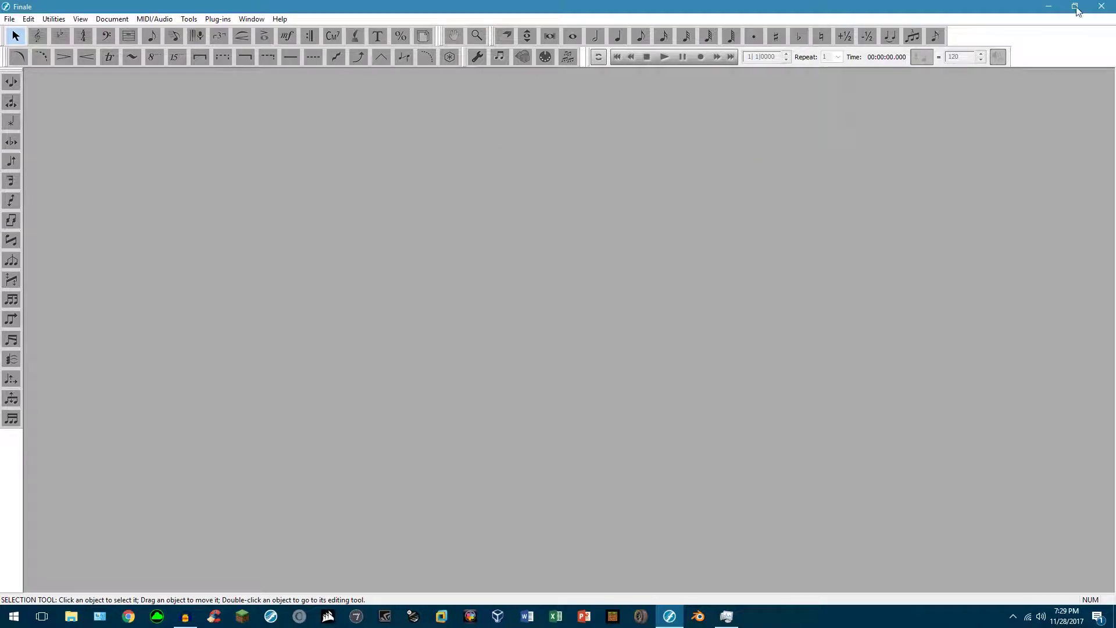
key("alt+Tab")
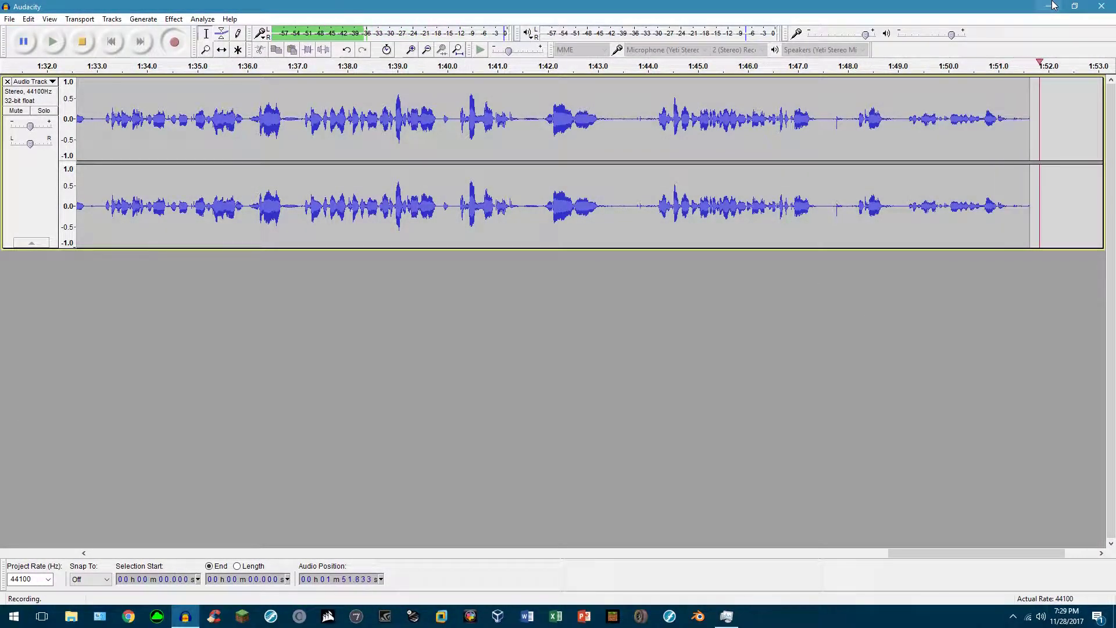
key("super+d")
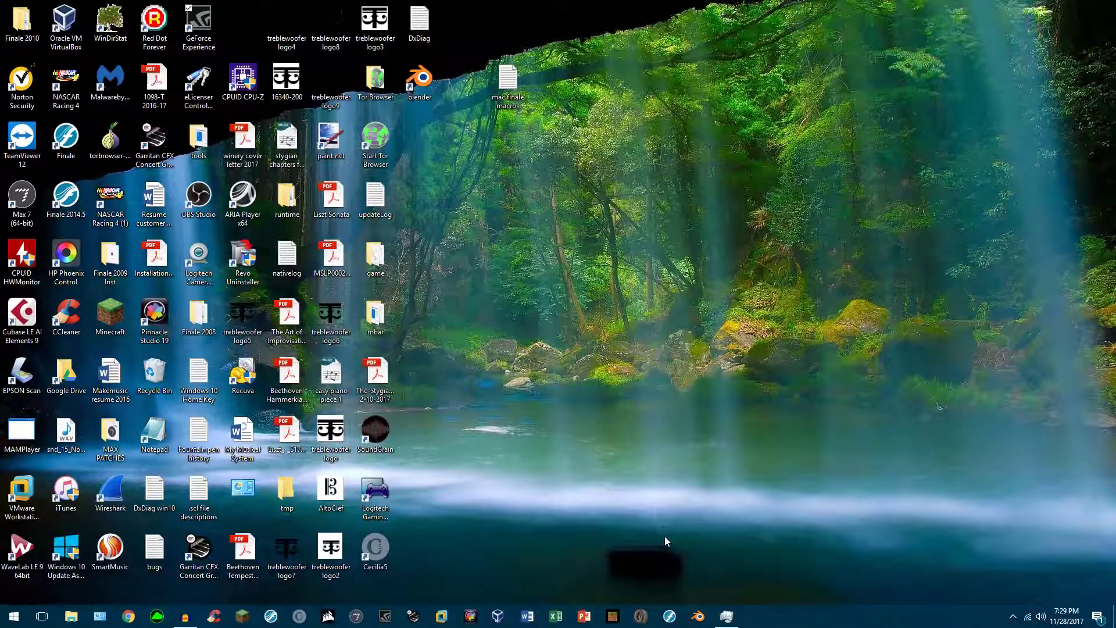
left_click(674, 621)
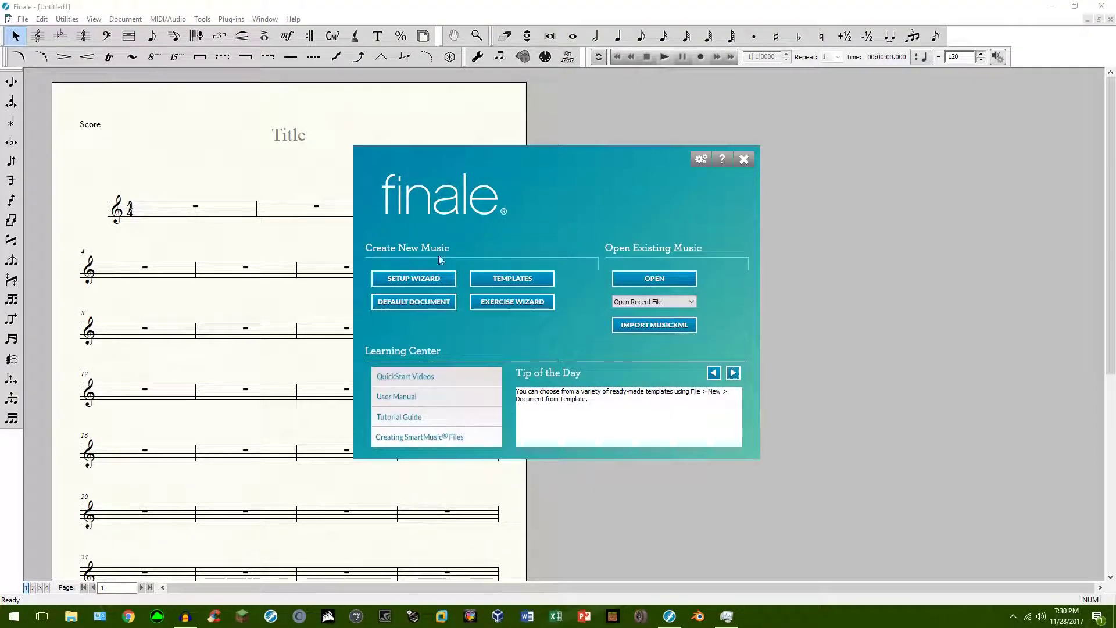
Set the Startup Action back to Finale Launch Window.
left_click(700, 160)
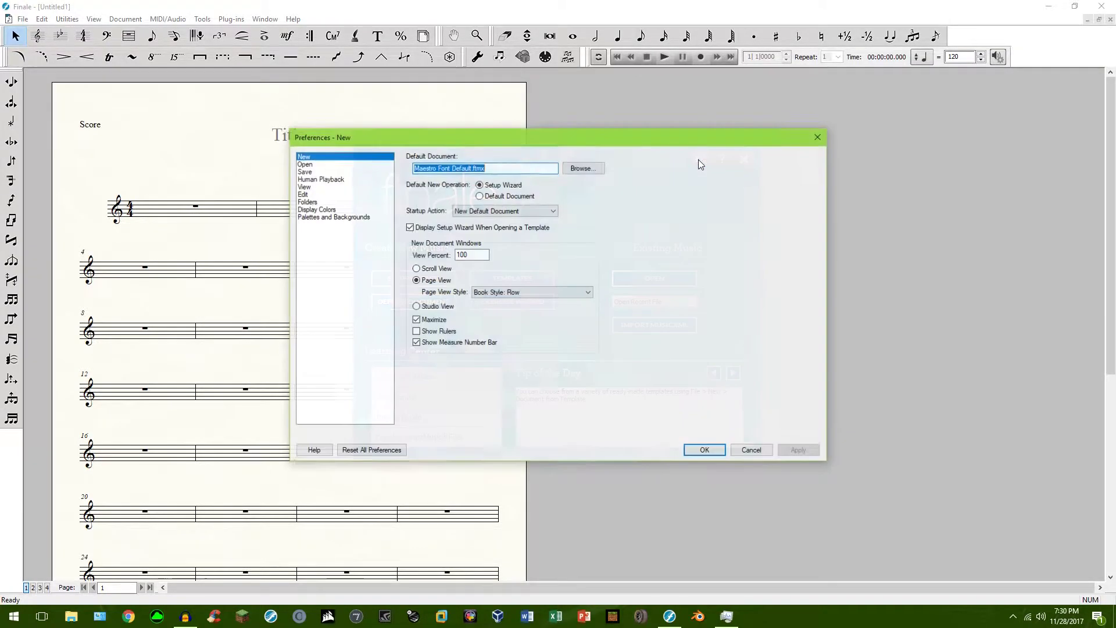
left_click(503, 211)
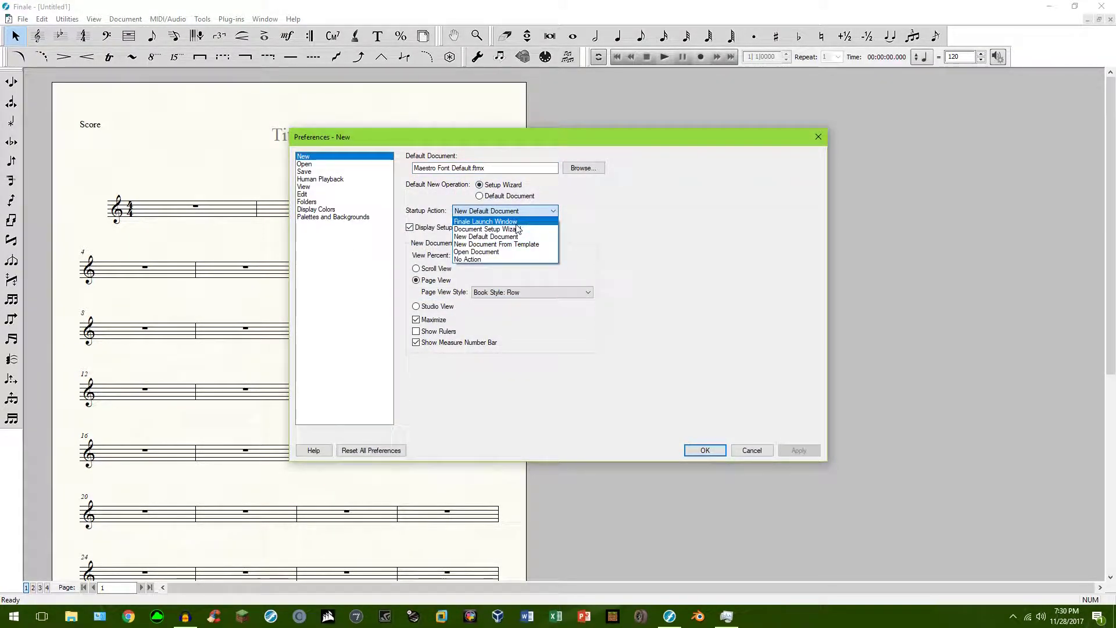
left_click(514, 222)
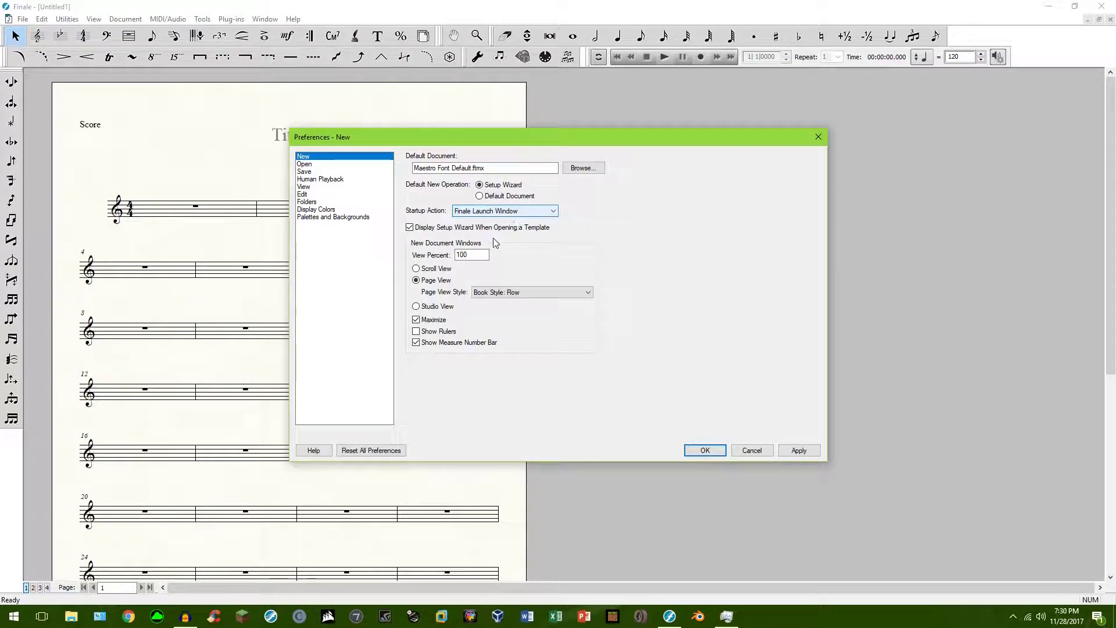
Try Scroll View for new windows, revert to Page View, then show the Open preferences.
left_click(462, 254)
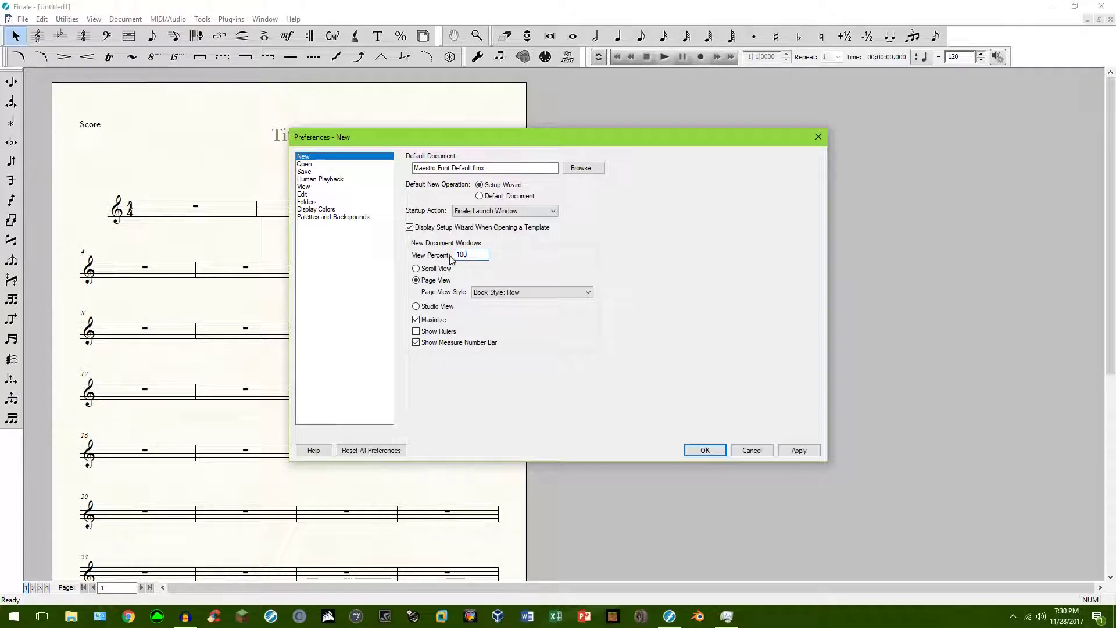
left_click(417, 269)
left_click(416, 281)
left_click(303, 165)
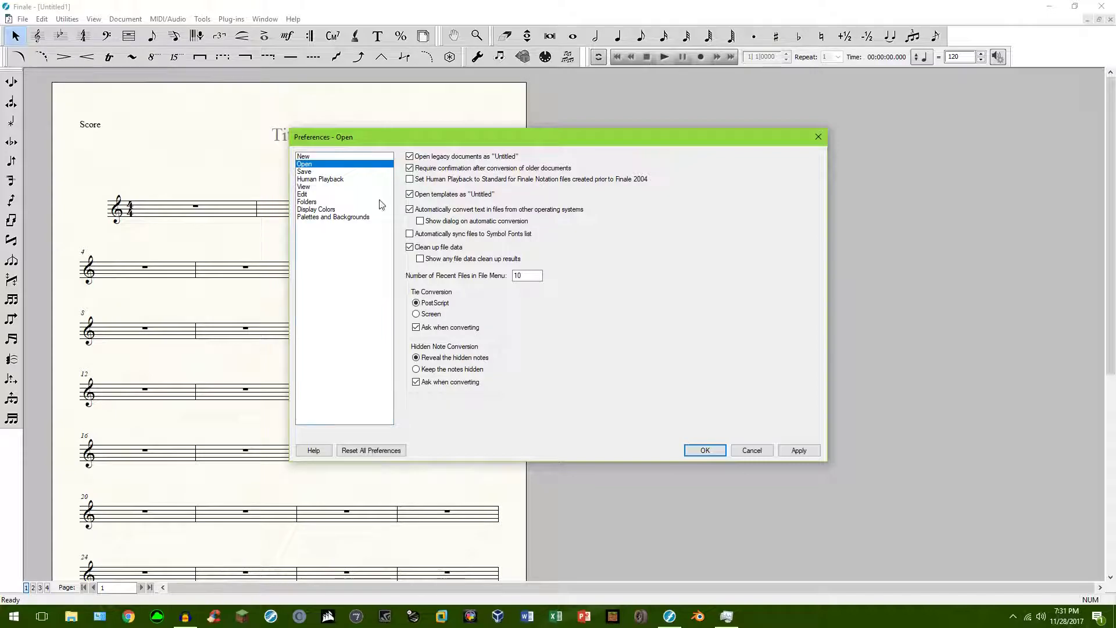
In the Save preferences, set auto-save to every 3 minutes and enable Make Backups.
left_click(304, 172)
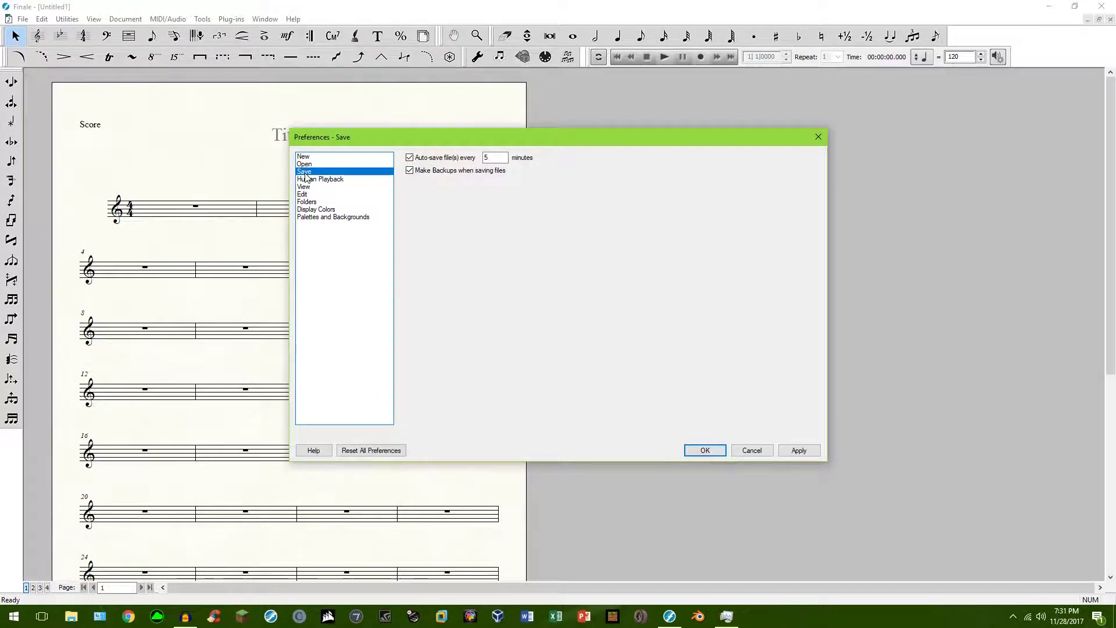
left_click(493, 157)
left_click(409, 173)
Look through the Human Playback, View and Edit preference pages, ending on Folders.
left_click(325, 179)
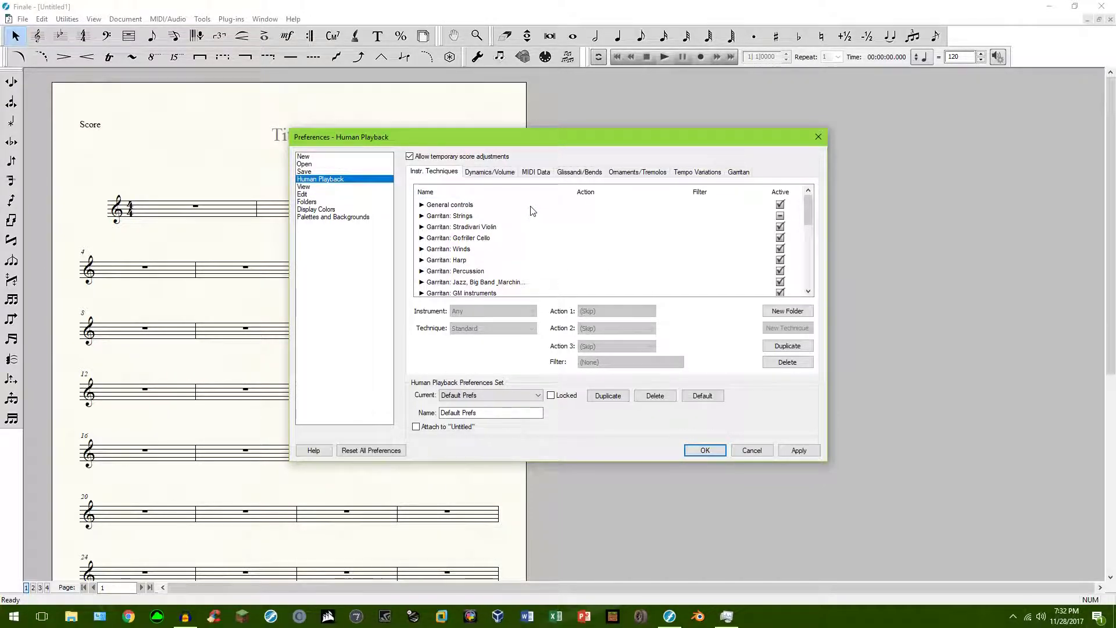
left_click(317, 187)
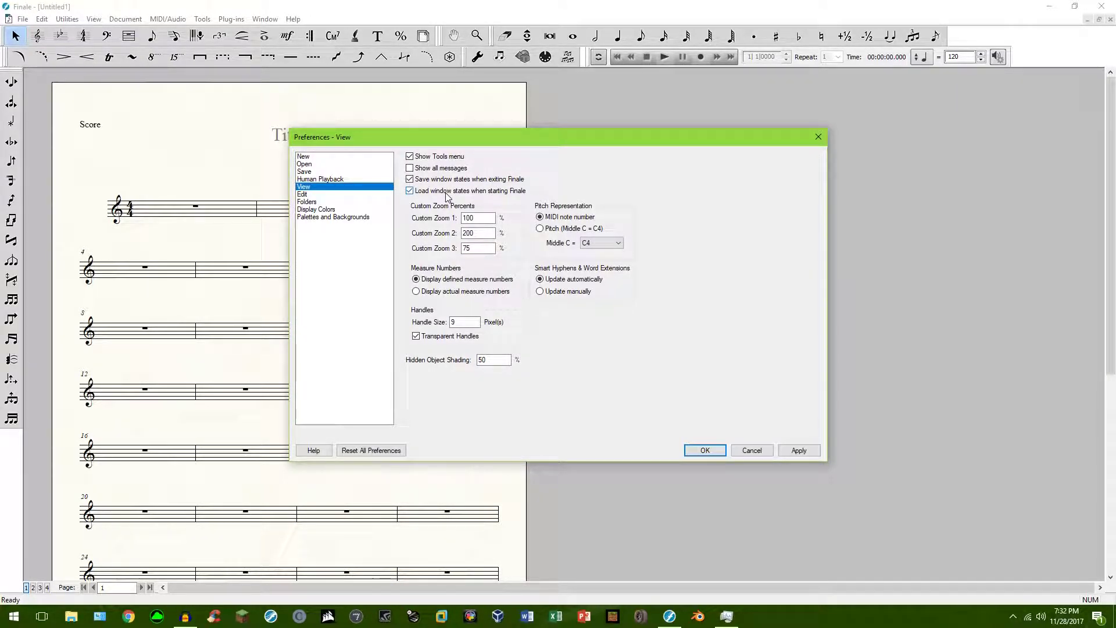
left_click(306, 194)
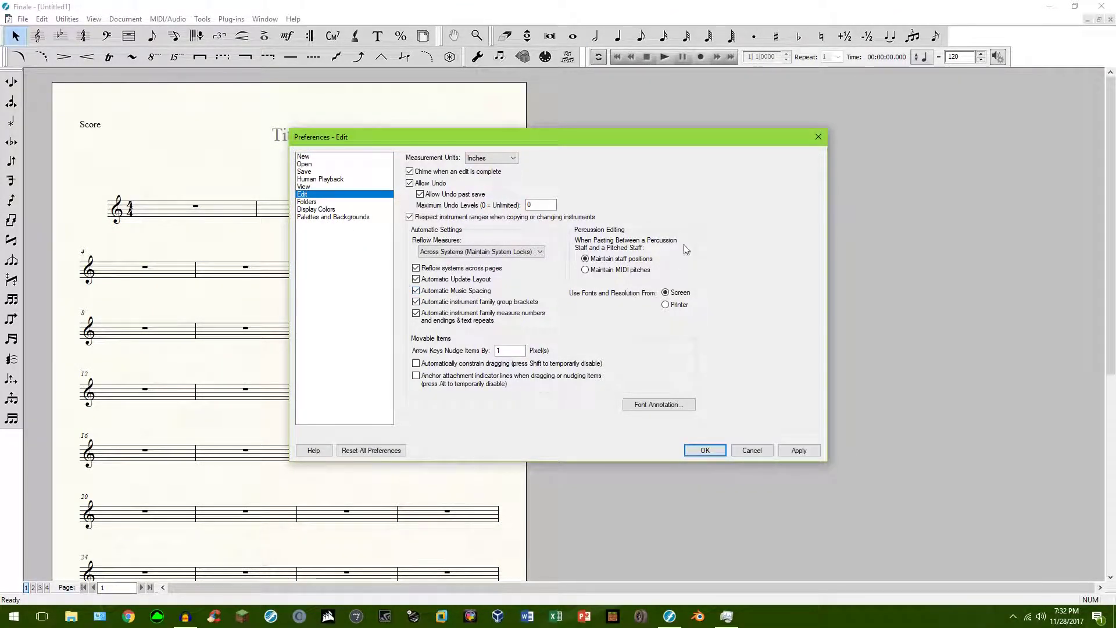
left_click(306, 202)
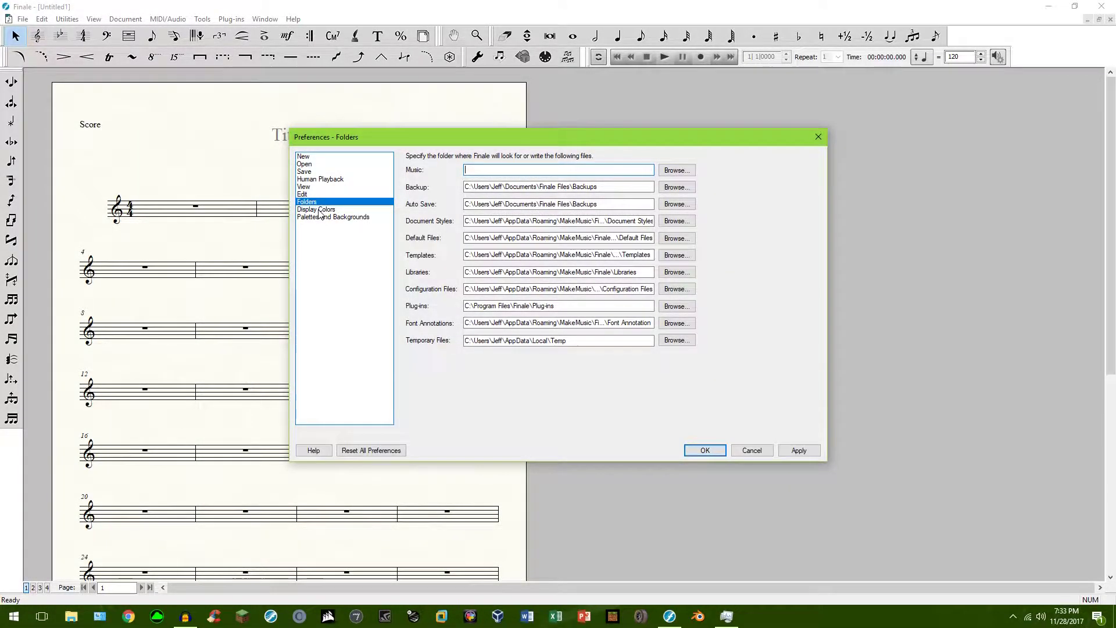
Show the Display Colors page of the Preferences dialog.
left_click(319, 211)
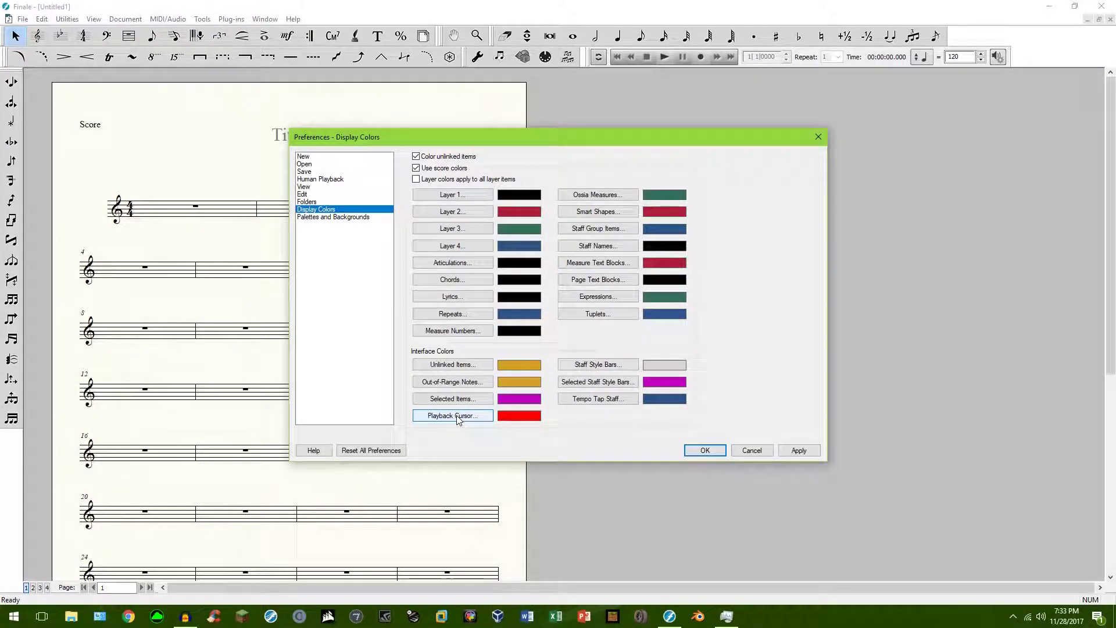
Leave the Playback Cursor colour red and show the Palettes and Backgrounds preferences.
left_click(459, 420)
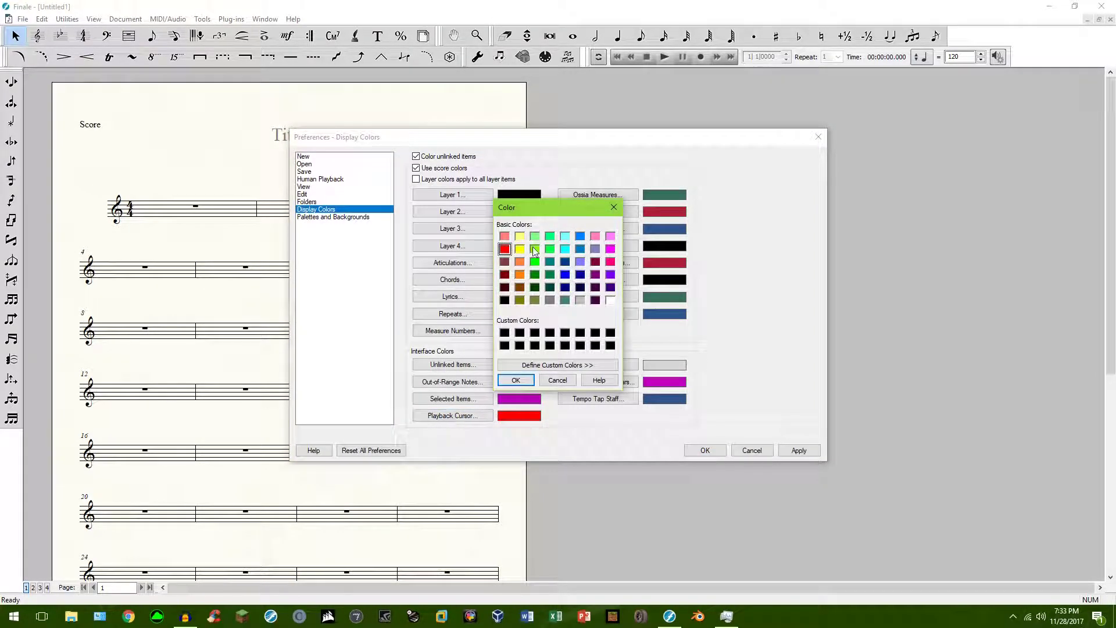
left_click(613, 207)
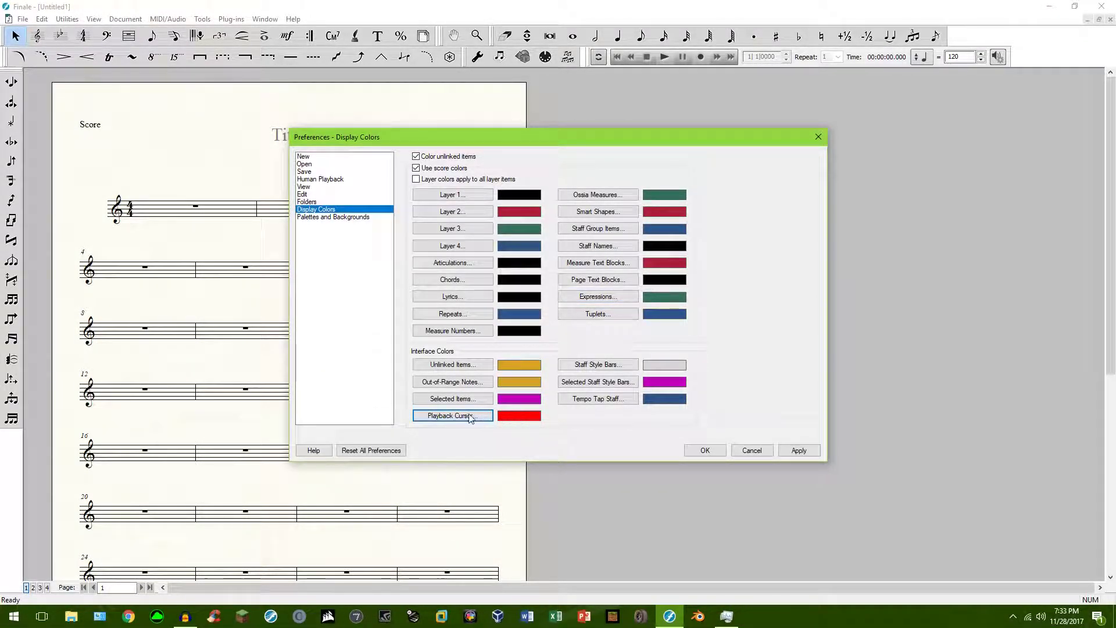
left_click(340, 217)
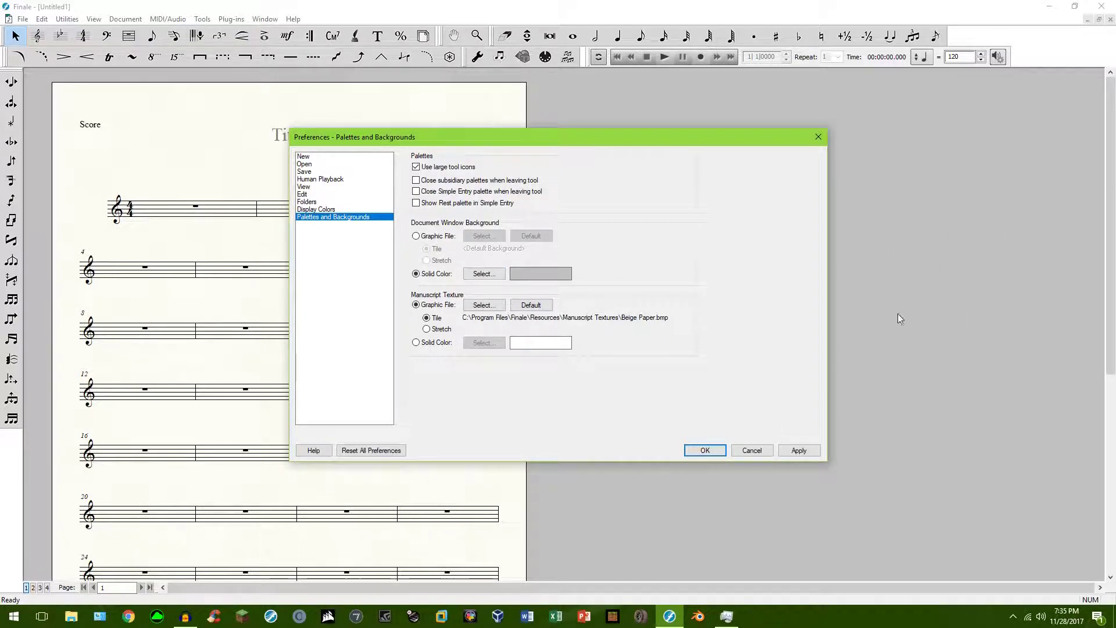
Set the Document Window Background to the Dark Gradient graphic file.
left_click(484, 273)
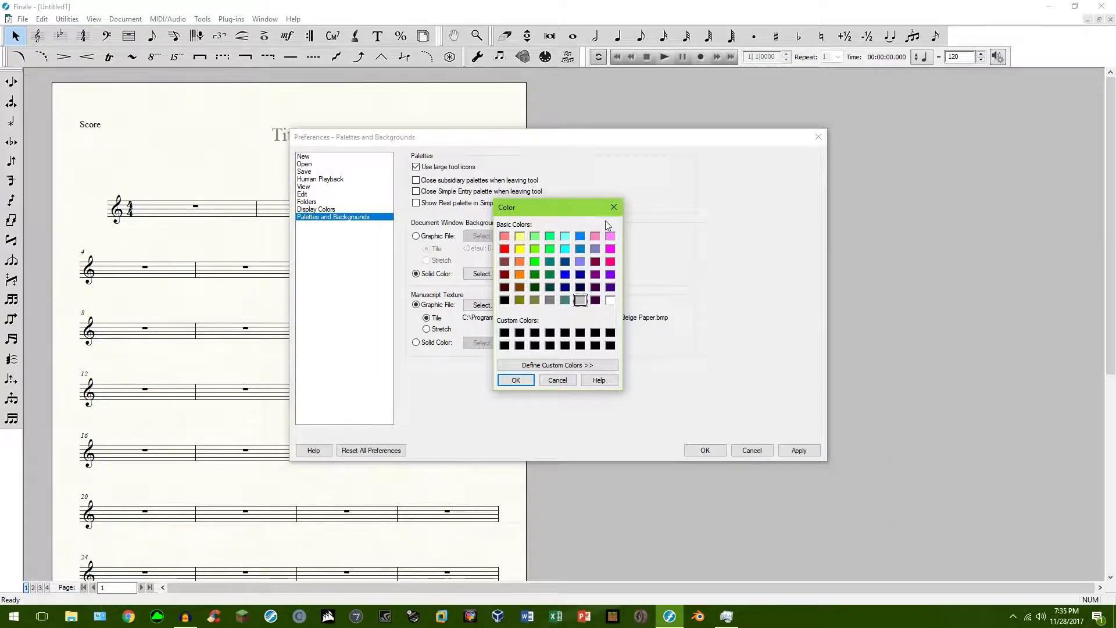
left_click(613, 206)
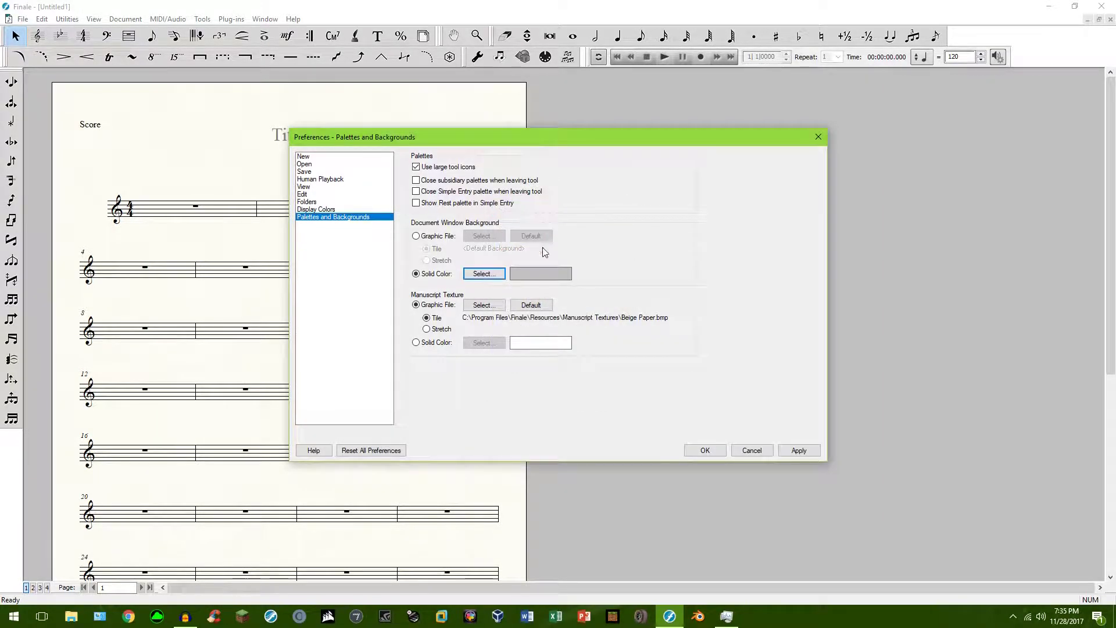
left_click(416, 236)
left_click(493, 237)
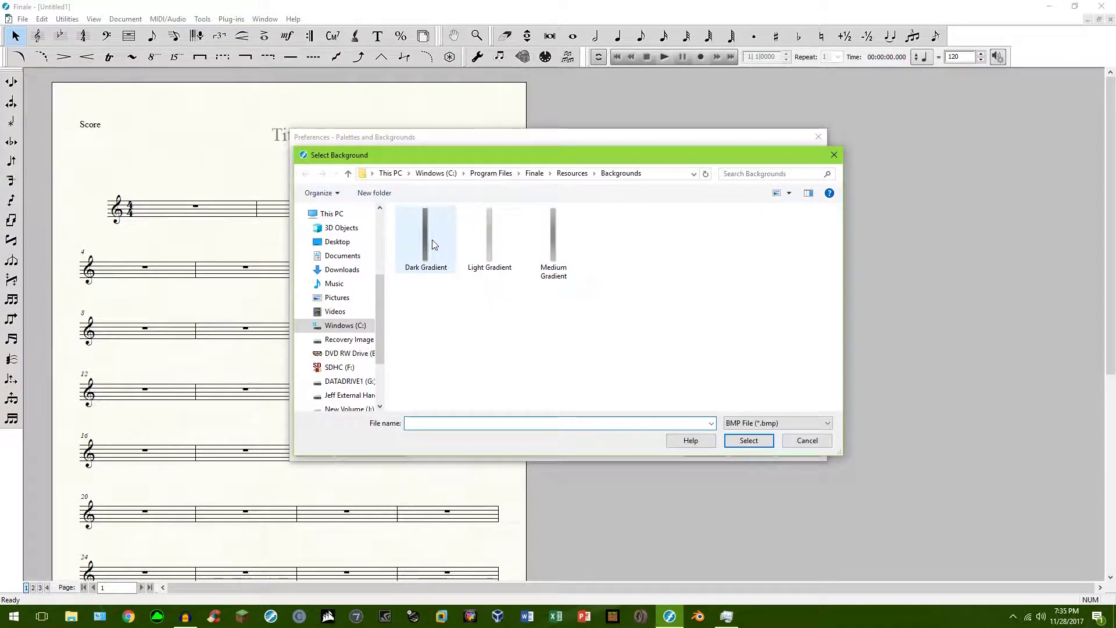
left_click(431, 244)
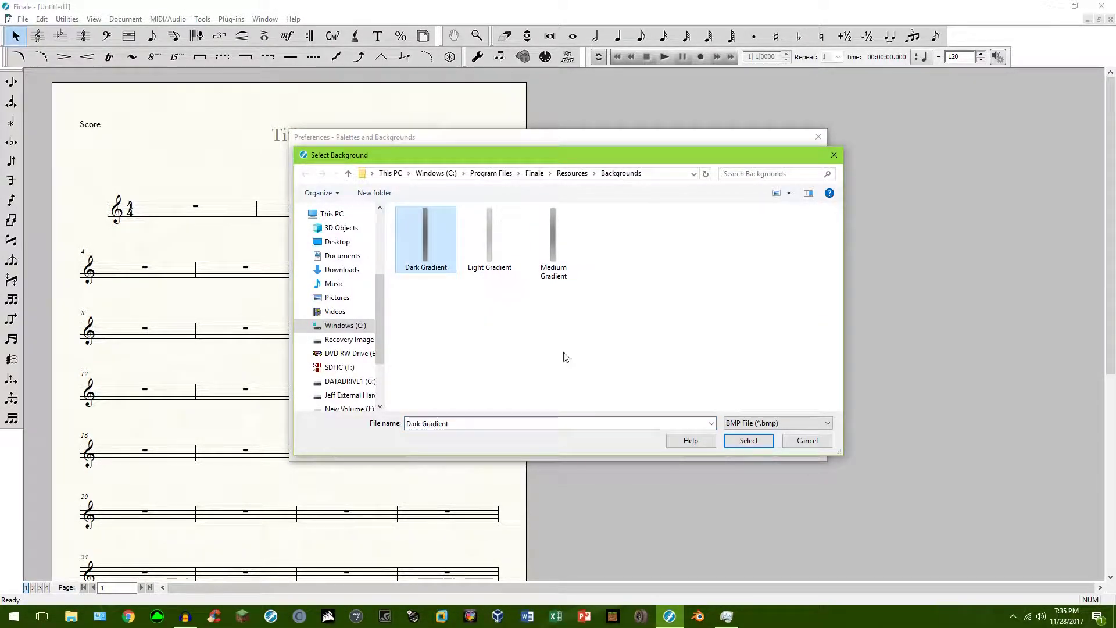
left_click(741, 441)
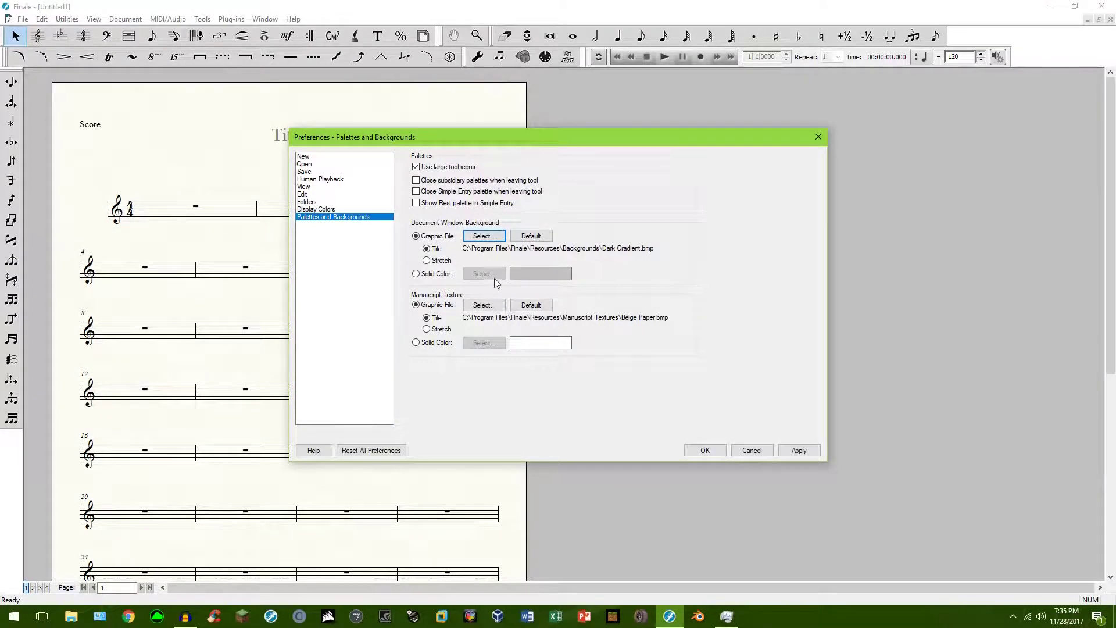
Choose Beige Paper as the manuscript texture.
left_click(498, 312)
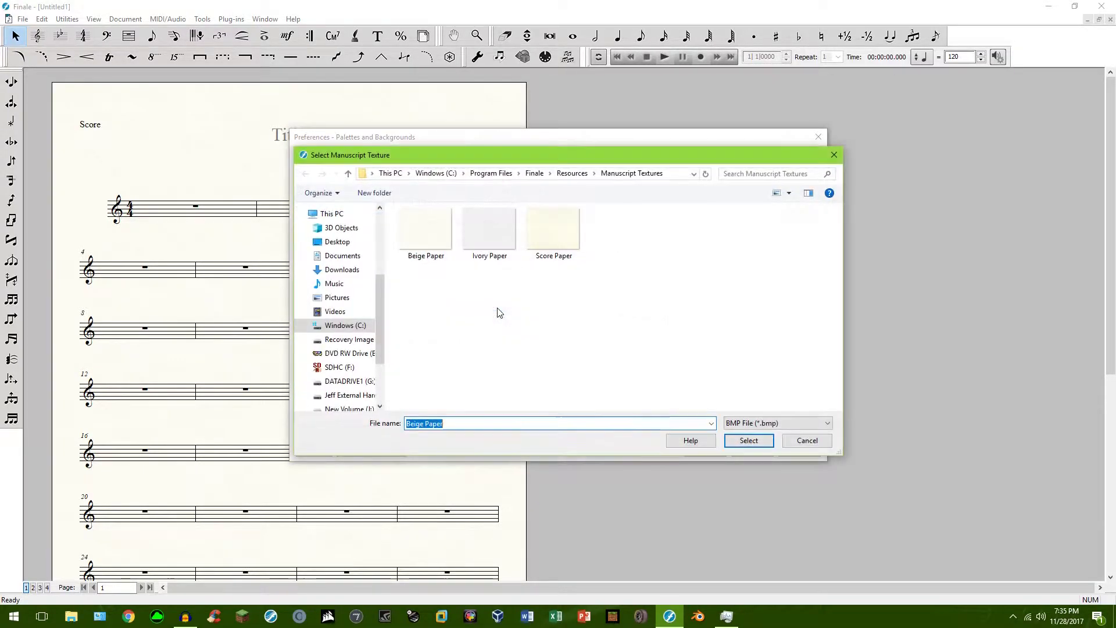
left_click(426, 233)
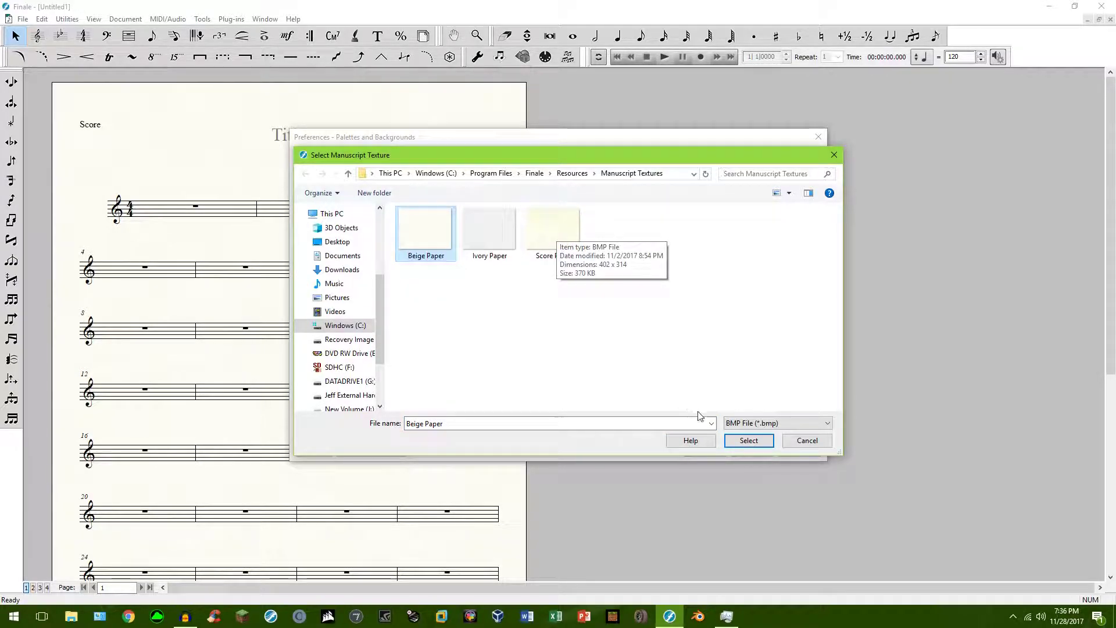
left_click(749, 440)
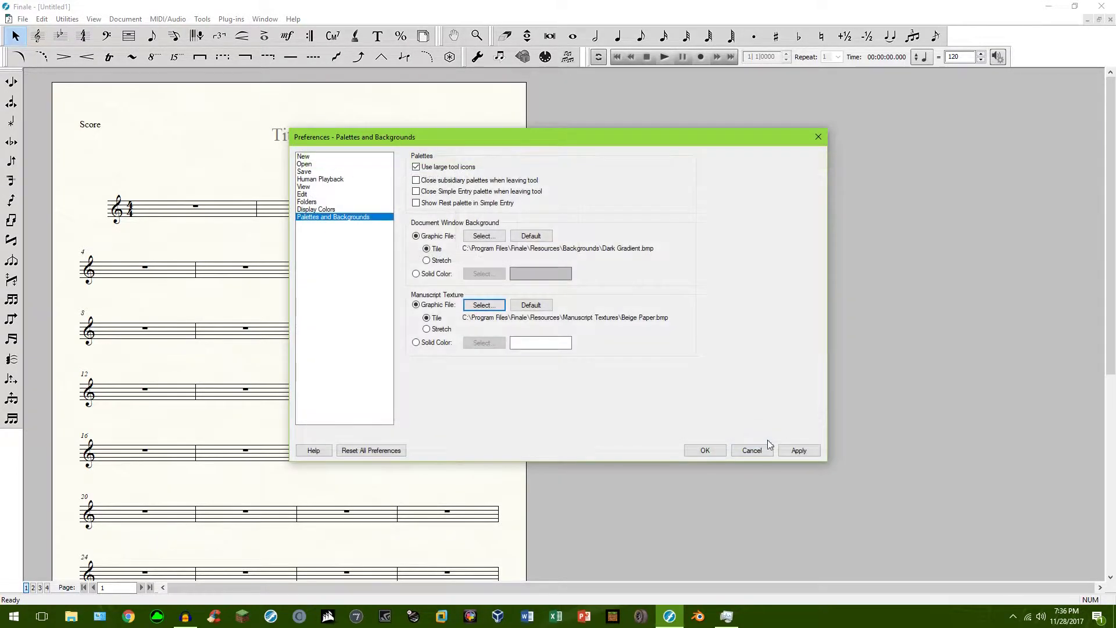
Apply the Dark Gradient background and Beige Paper texture, then close Preferences with OK.
left_click(799, 450)
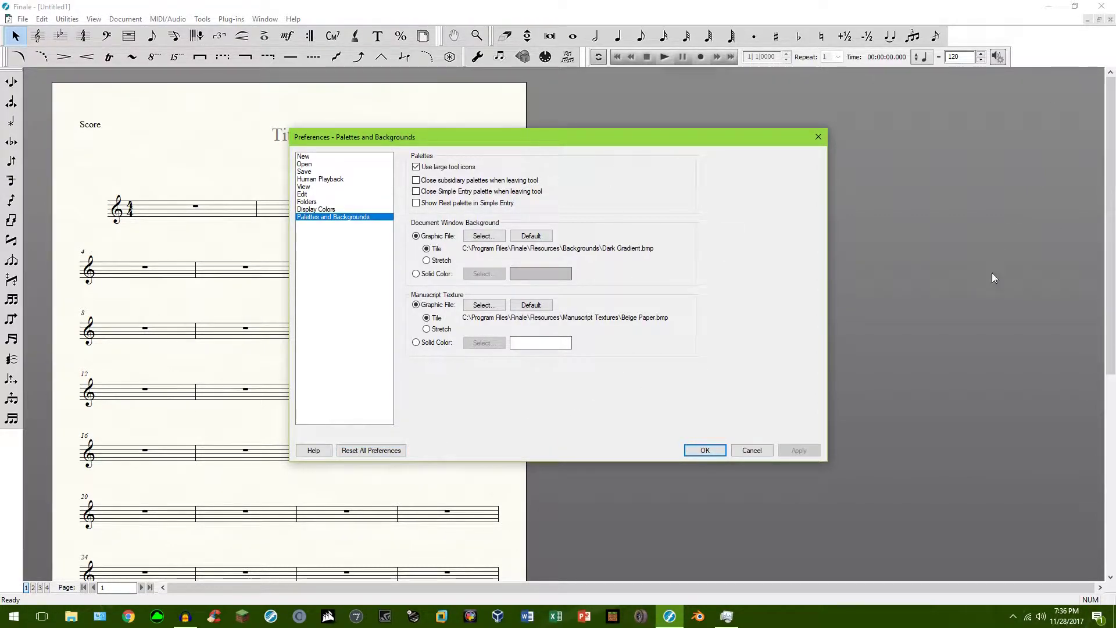
left_click(704, 451)
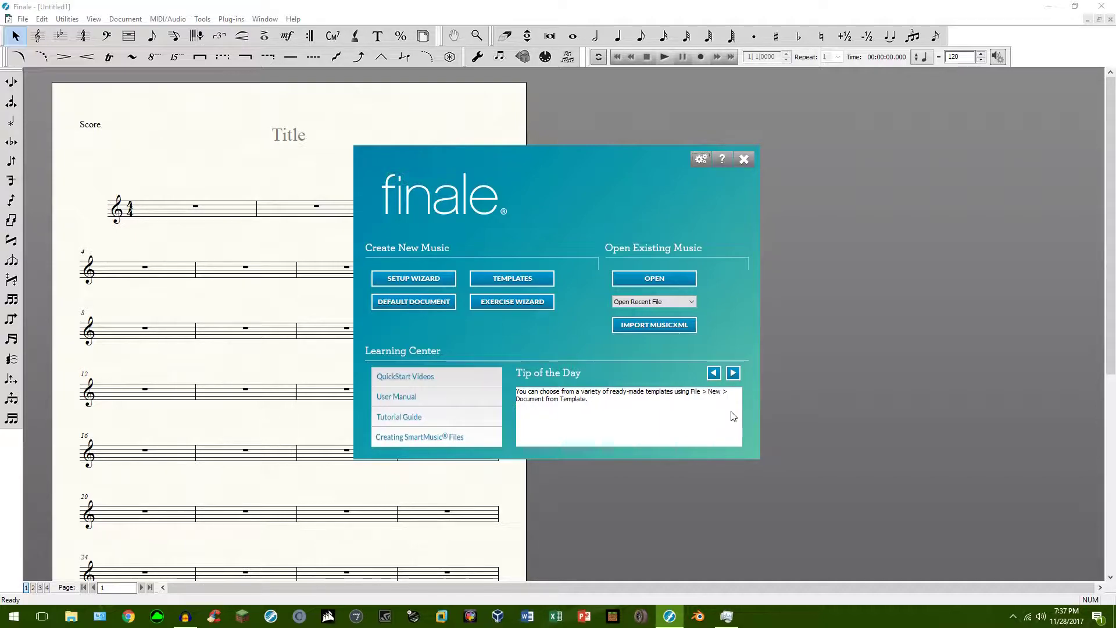
Drag the Windows night light colour temperature to its warmest end, then close Settings.
key("super+i")
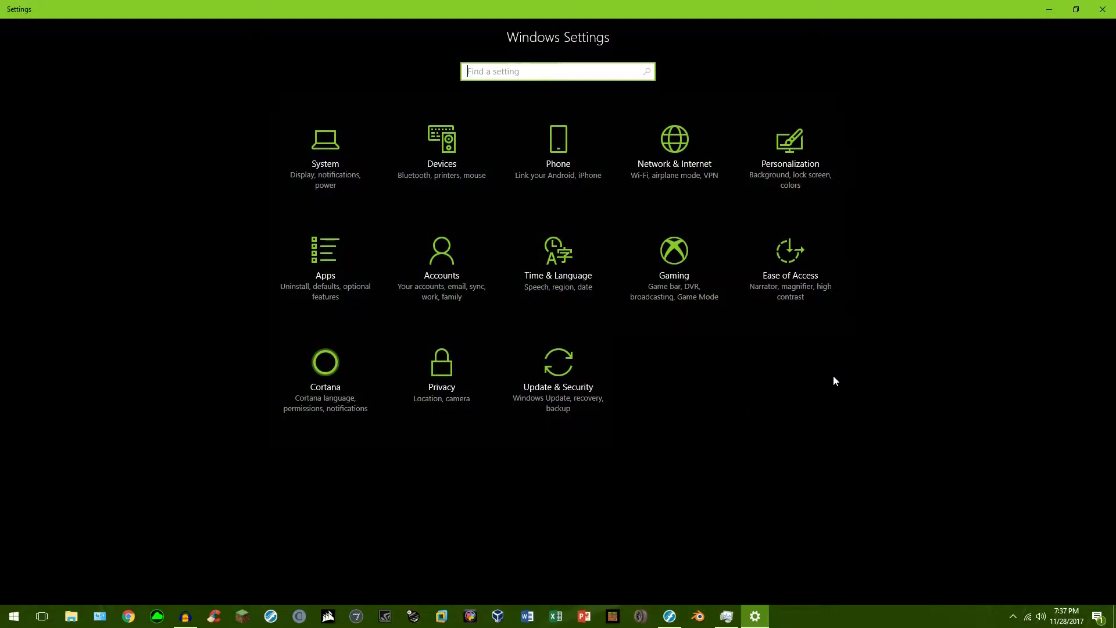
left_click(338, 160)
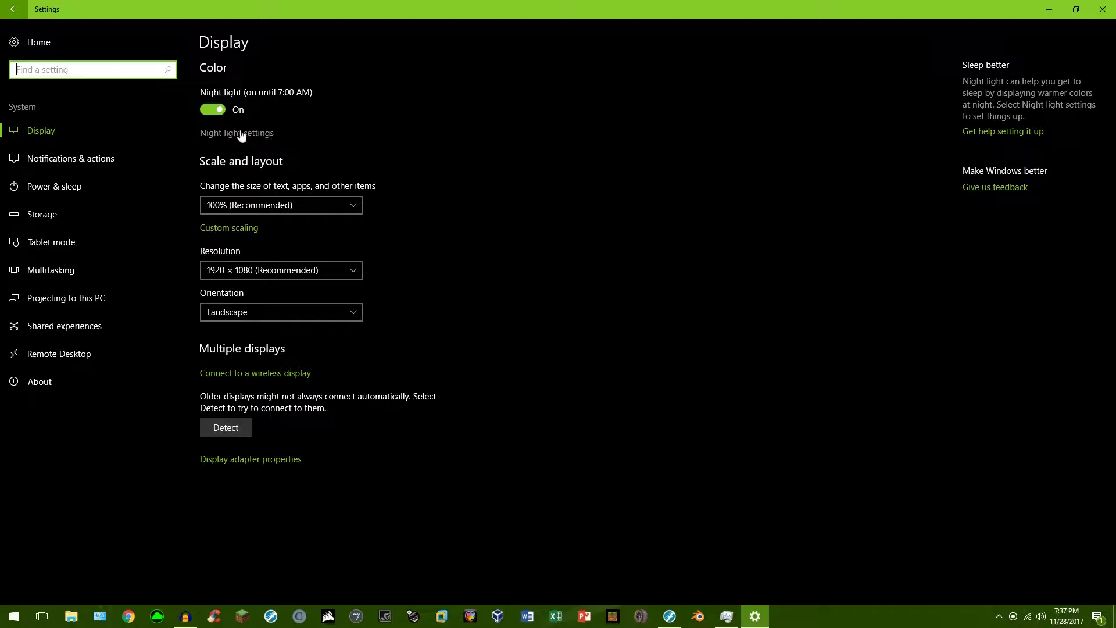
left_click(243, 134)
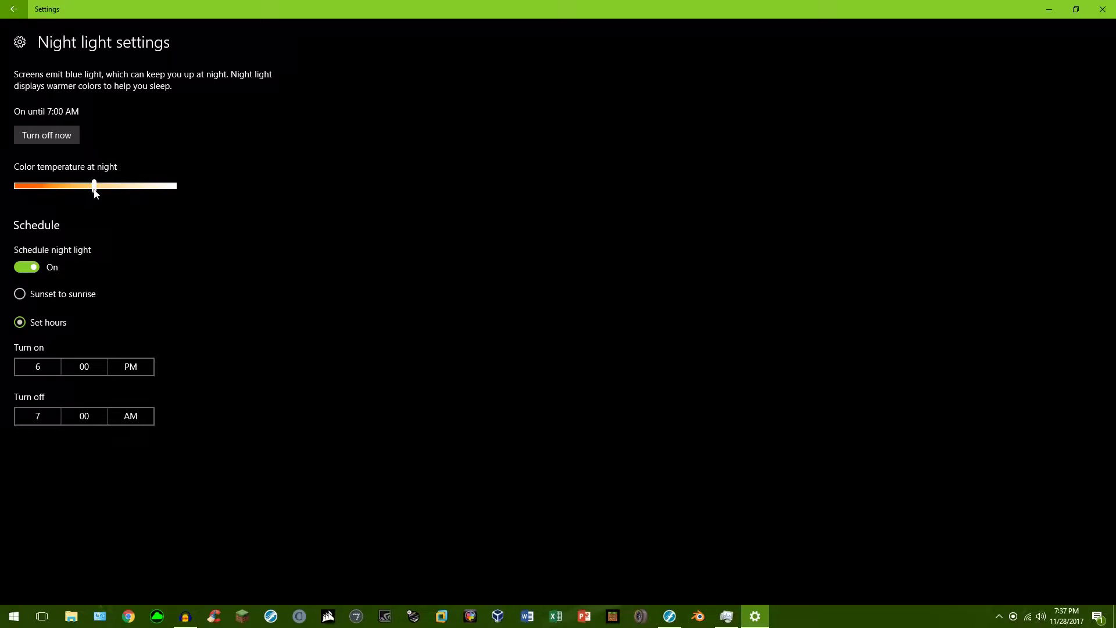
mouse_move(95, 194)
left_mouse_down()
mouse_move(20, 197)
mouse_move(92, 198)
left_mouse_up()
left_click(14, 9)
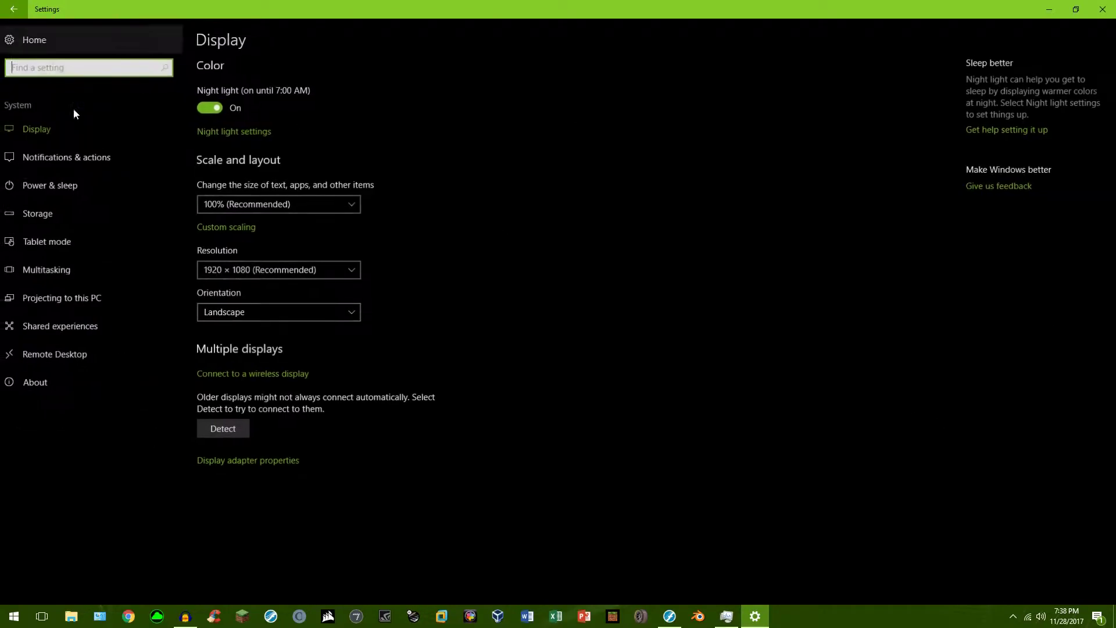
left_click(1108, 4)
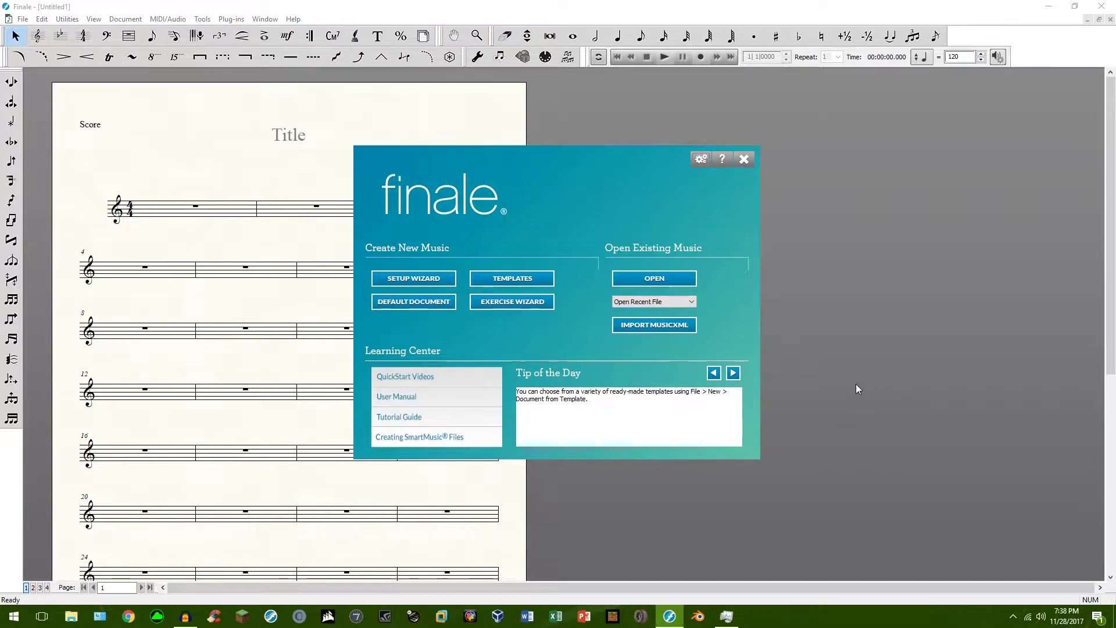
Create the default document Untitled2 and bring up the Window menu's palette list.
left_click(405, 301)
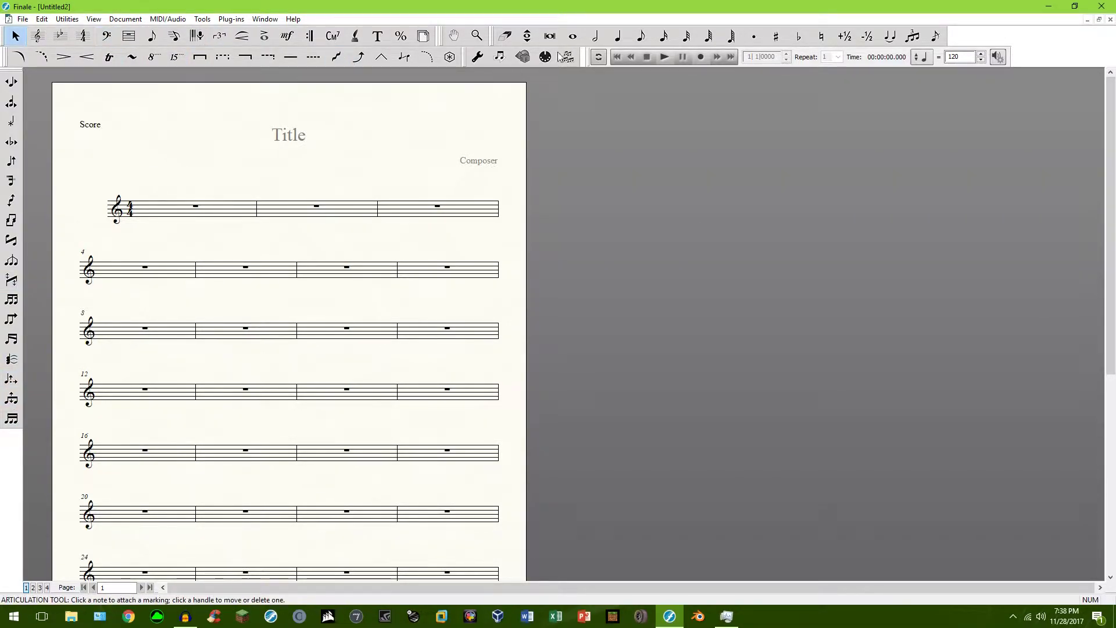
left_click(266, 20)
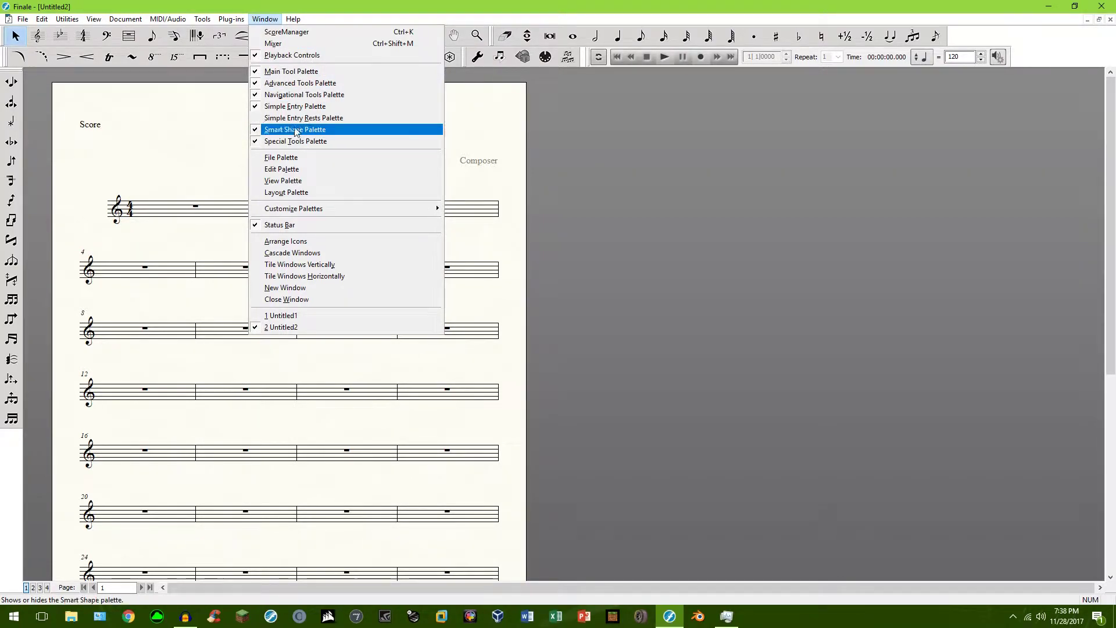
Show the File palette and dock it with the other palettes at the top right.
left_click(305, 158)
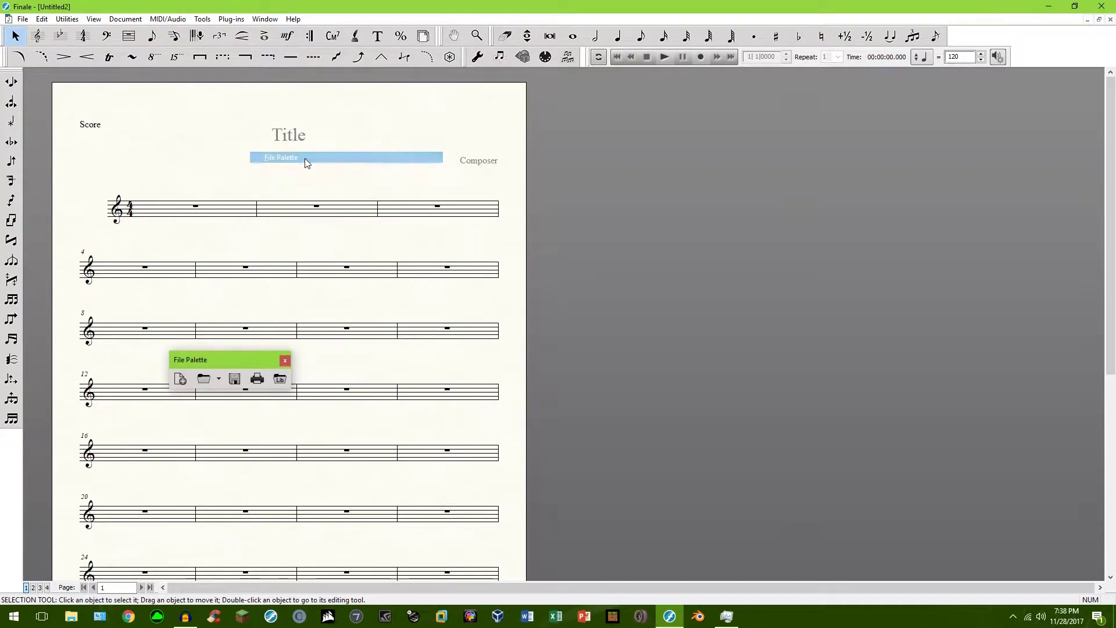
left_click_drag(212, 357, 665, 207)
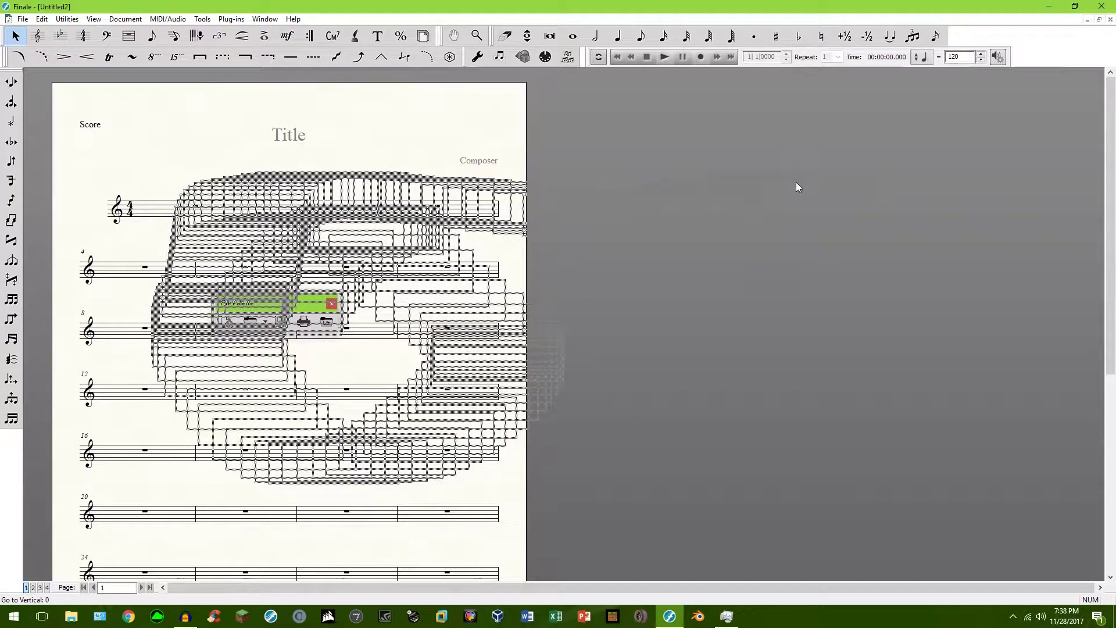
left_click_drag(796, 186, 1114, 170)
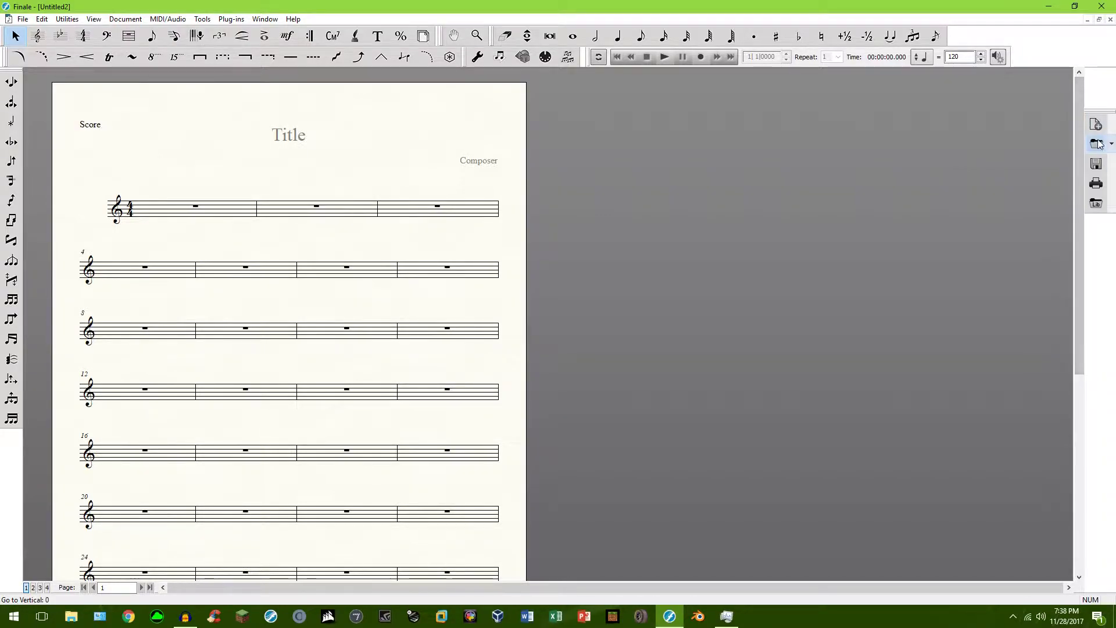
left_click_drag(1107, 118, 1107, 76)
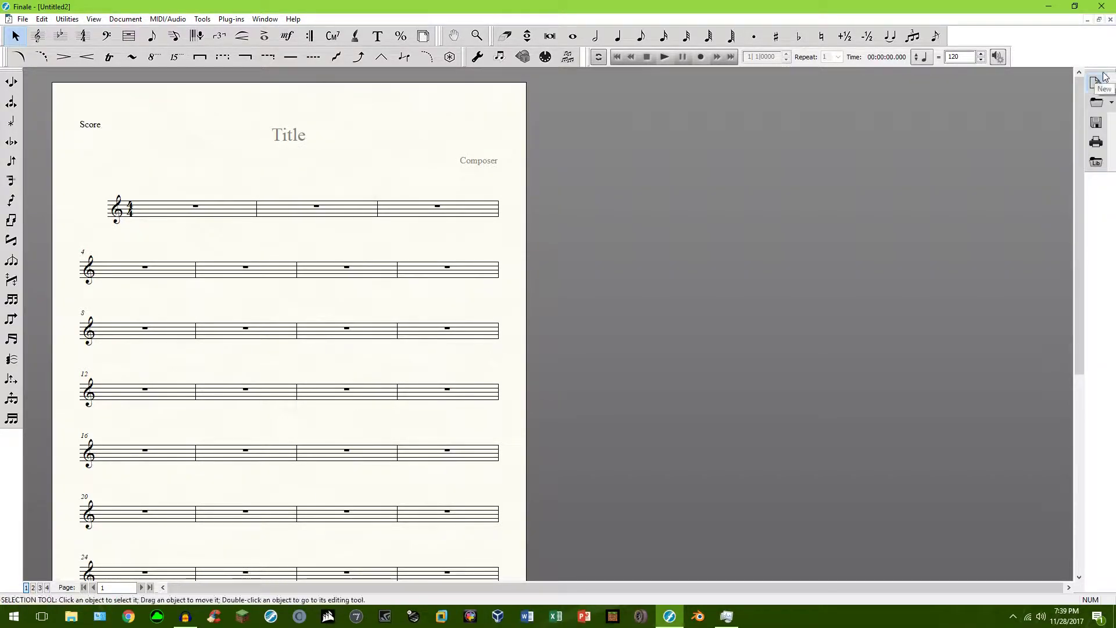
left_click_drag(1104, 76, 940, 149)
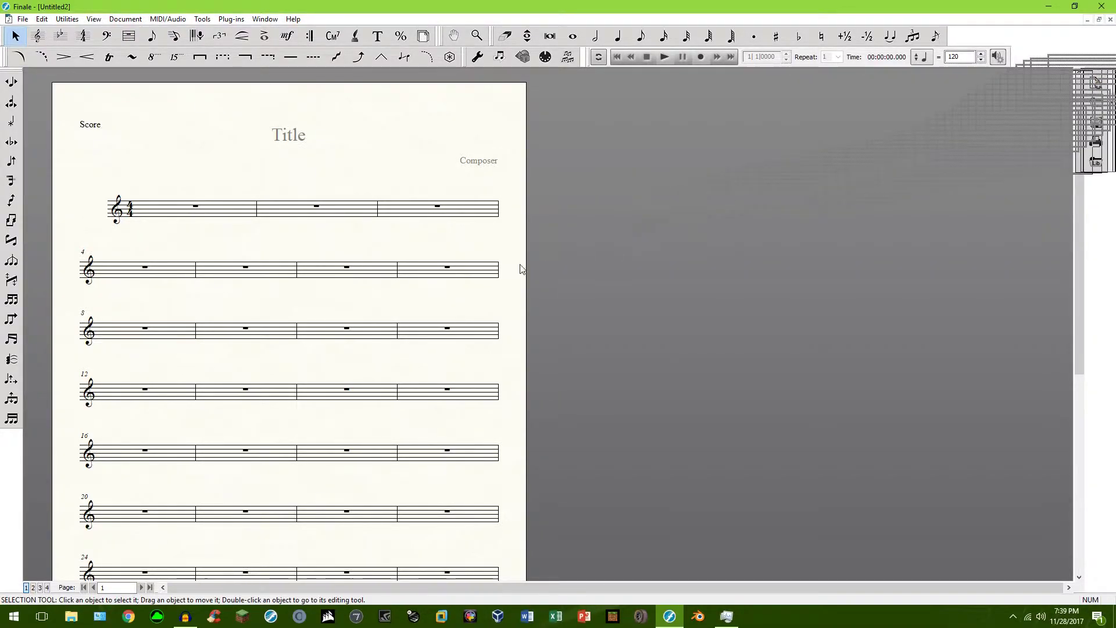
left_click_drag(521, 269, 951, 44)
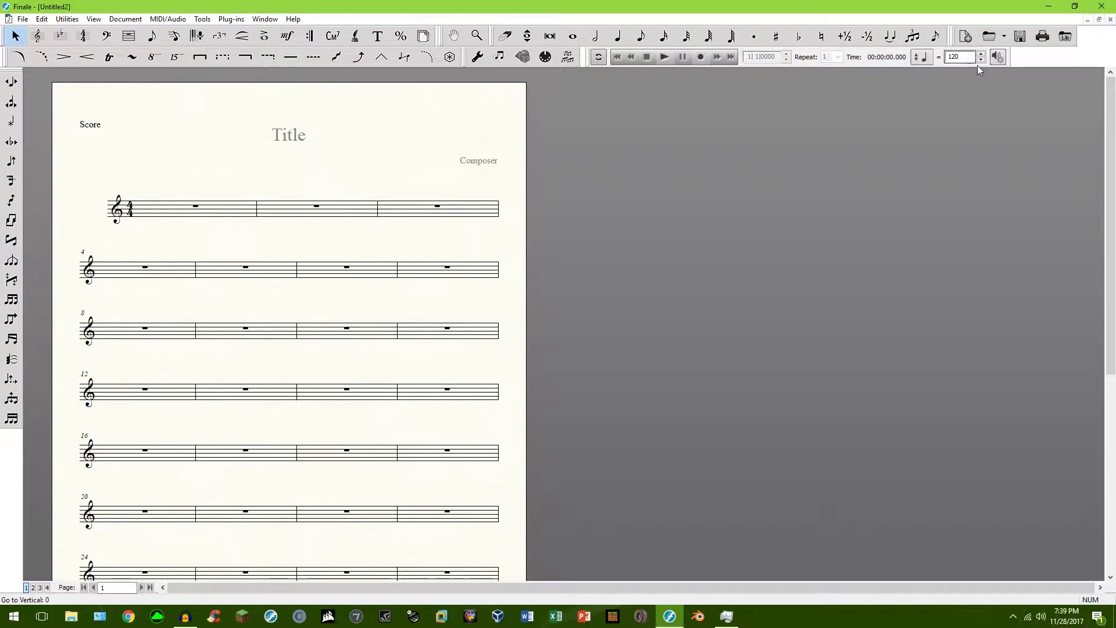
Pull the File palette off the dock into a floating window and close it.
left_click_drag(956, 40, 957, 41)
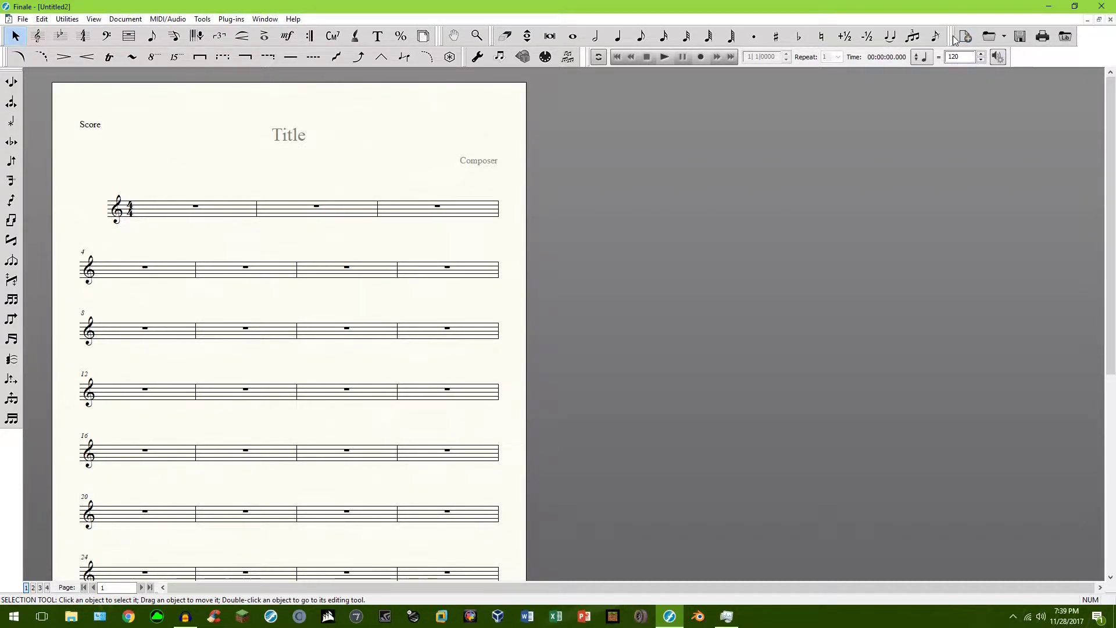
left_click_drag(953, 36, 963, 51)
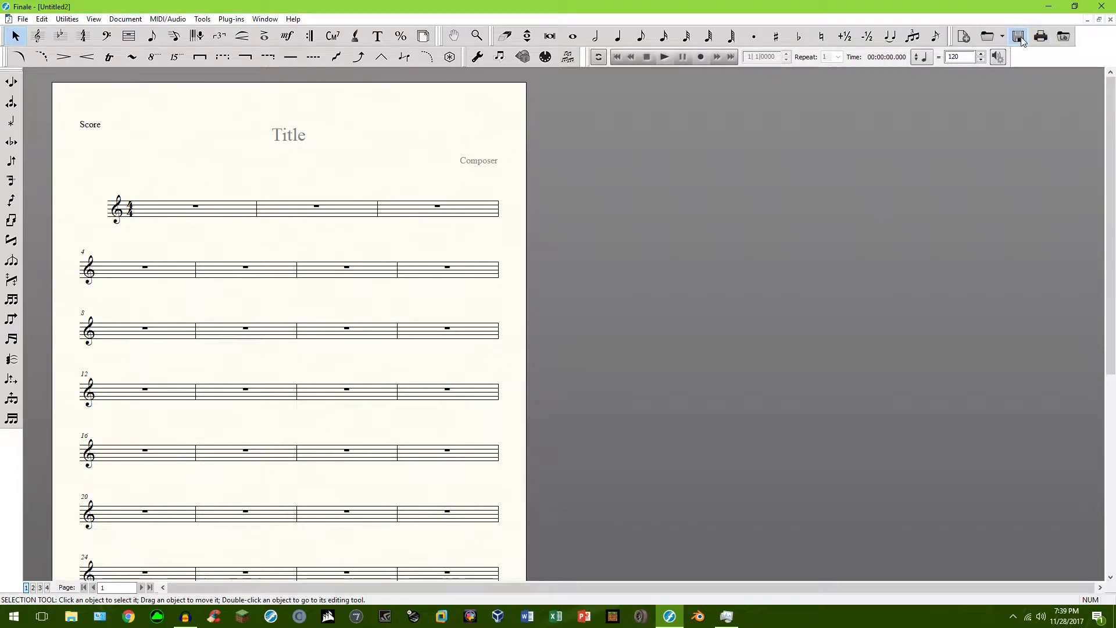
left_click_drag(982, 39, 875, 175)
left_click(961, 176)
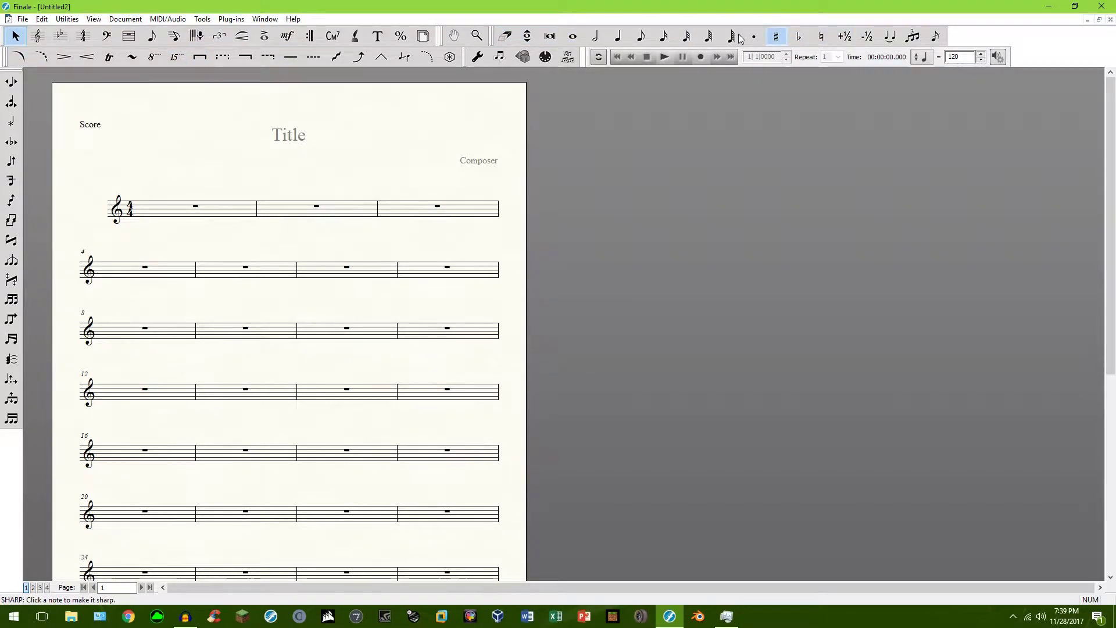
Toggle the Simple Entry palette off and on, then reach Window > Customize Palettes.
left_click(266, 20)
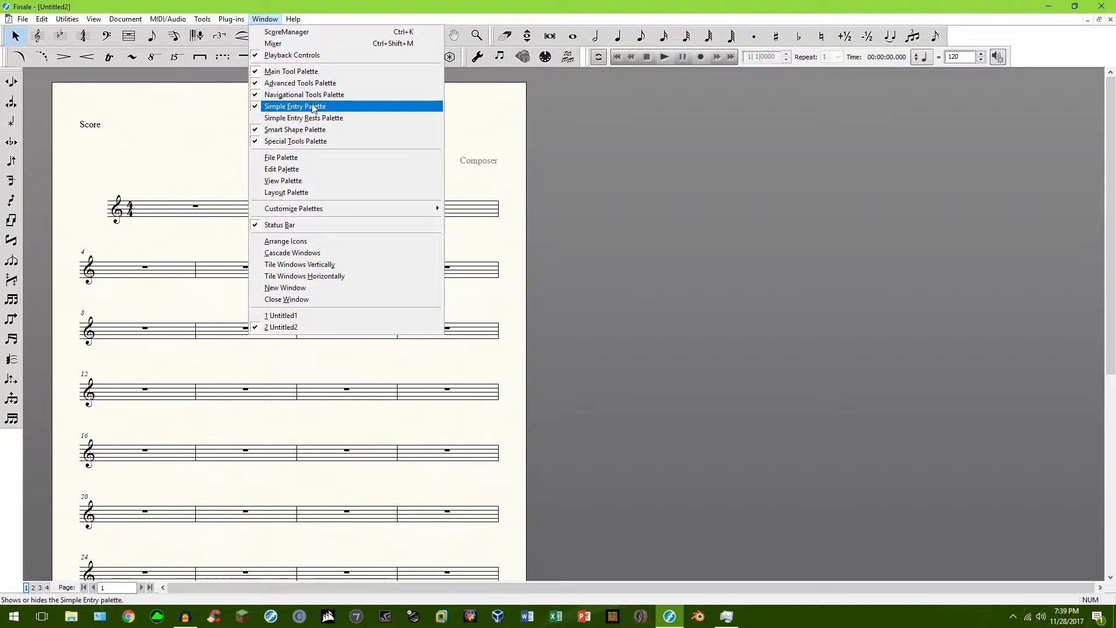
left_click(313, 108)
left_click(266, 19)
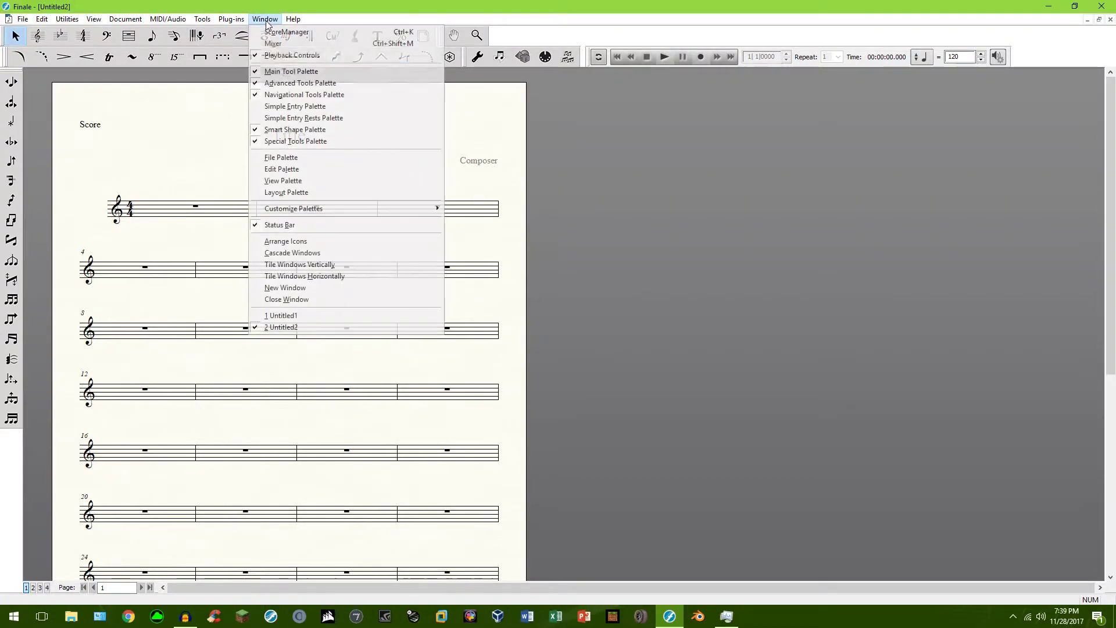
left_click(284, 107)
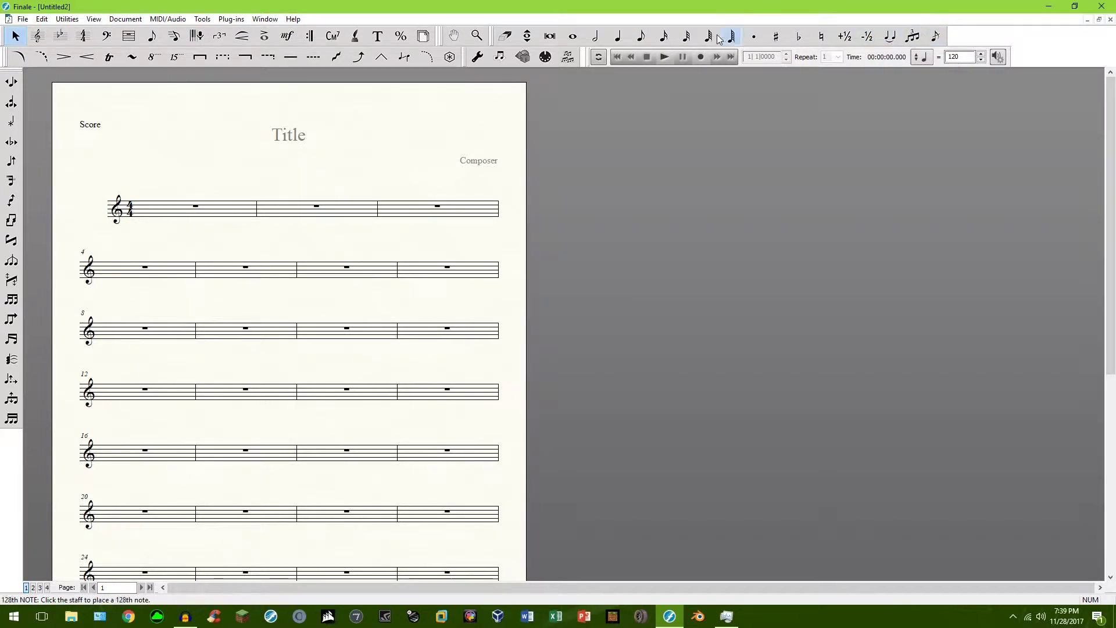
left_click(265, 19)
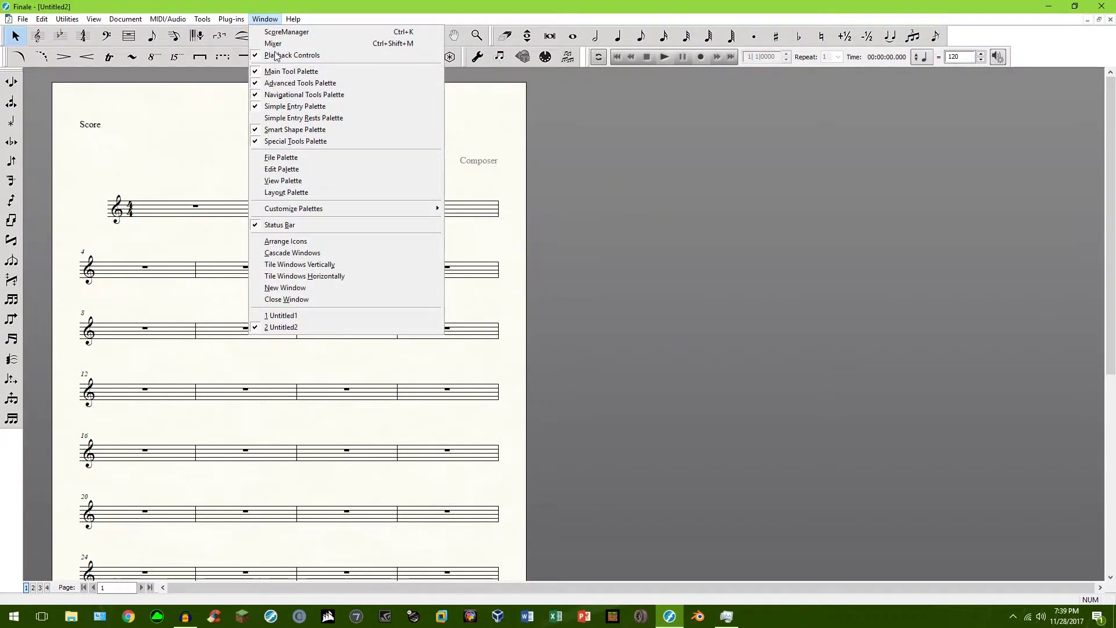
mouse_move(346, 209)
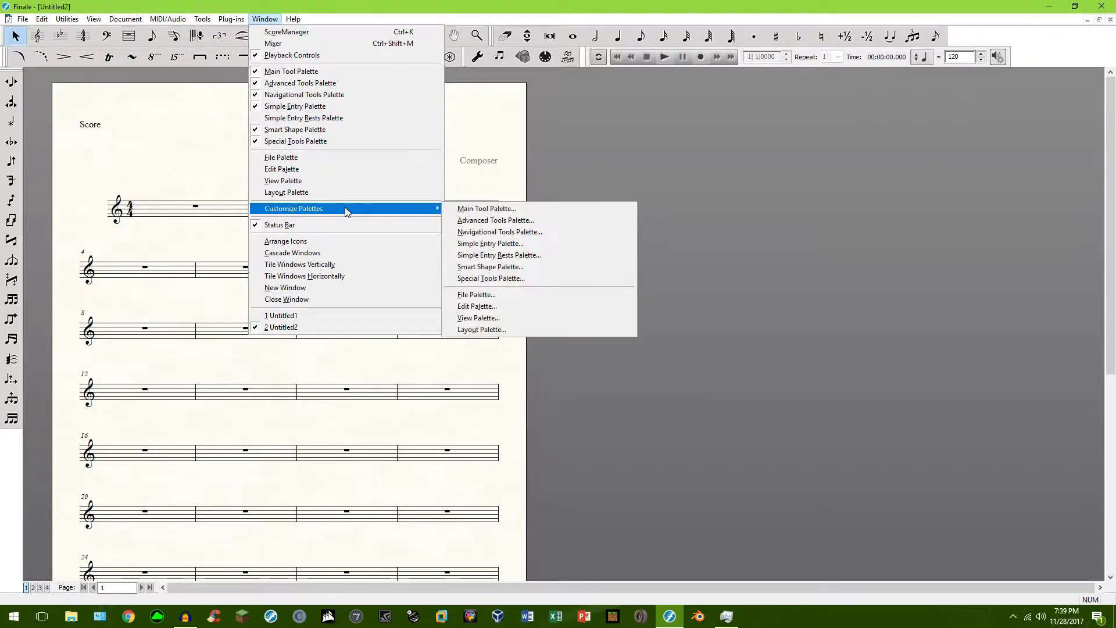
Customize the Simple Entry palette and remove its Eraser button.
left_click(538, 247)
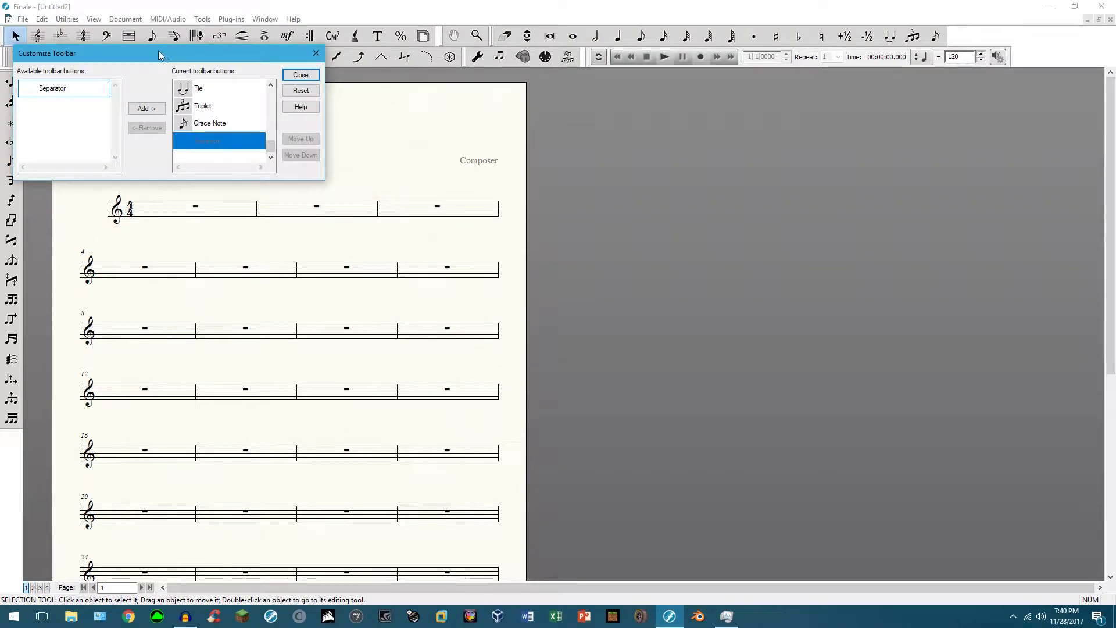
left_click_drag(160, 55, 521, 197)
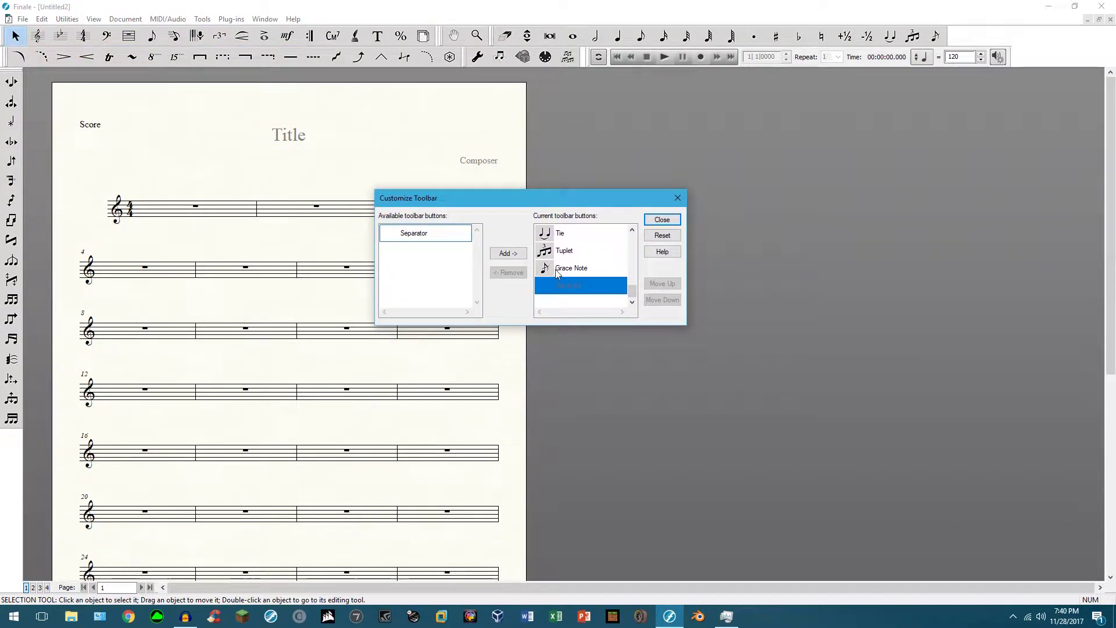
left_click(574, 272)
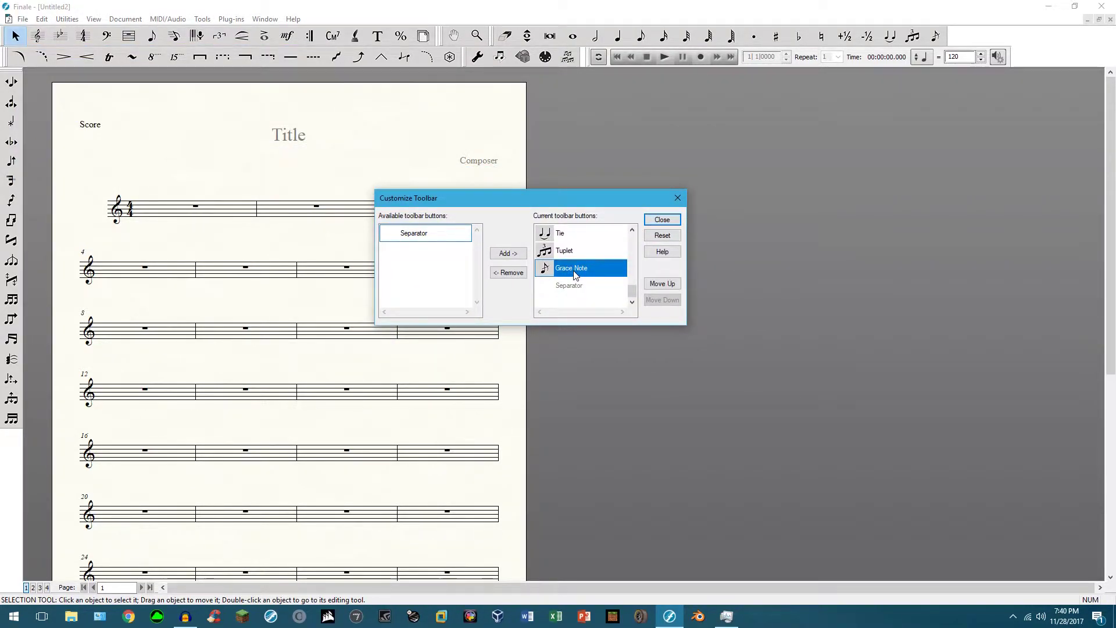
scroll(575, 274, "up", 1)
scroll(574, 274, "up", 5)
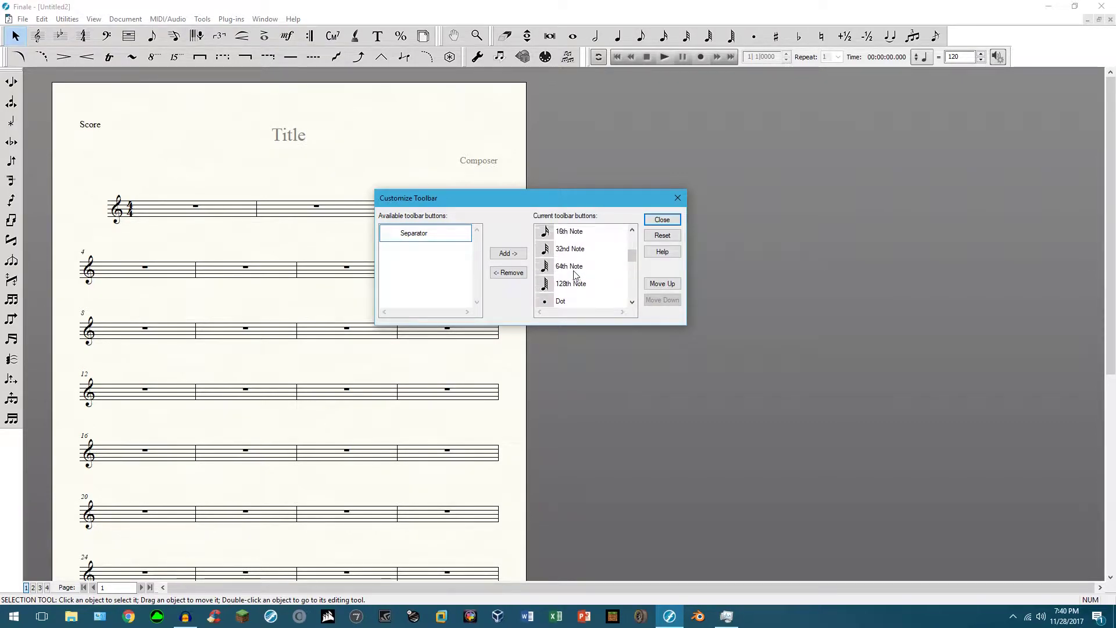
left_click(577, 235)
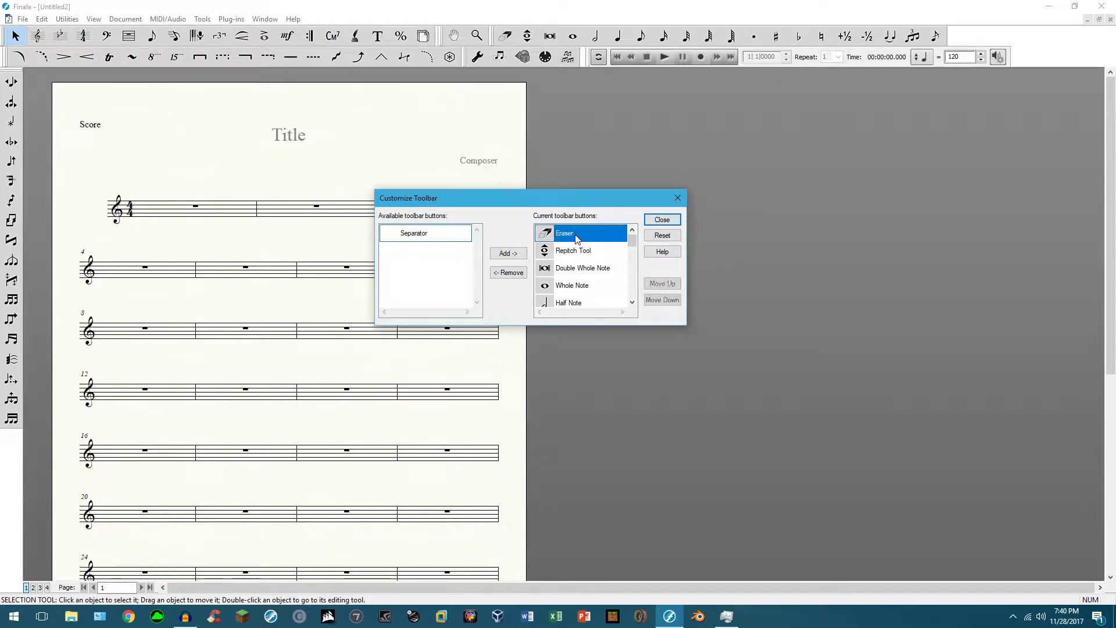
left_click(510, 273)
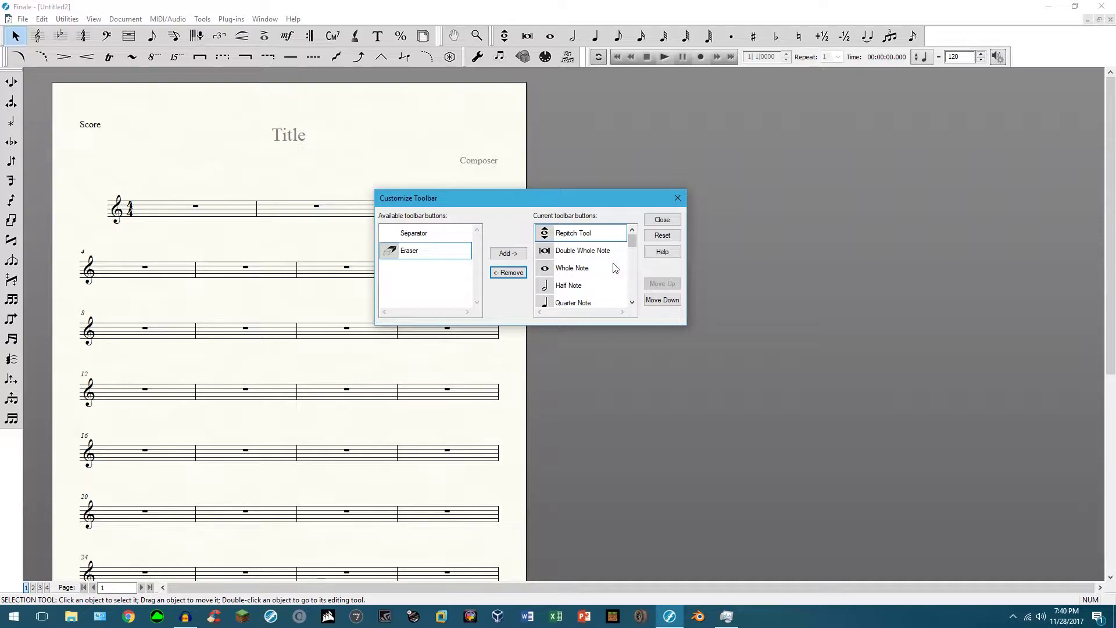
Remove the Up a Half Step, Down a Half Step and Tie buttons, then close Customize Toolbar.
scroll(581, 266, "down", 2)
scroll(582, 265, "down", 2)
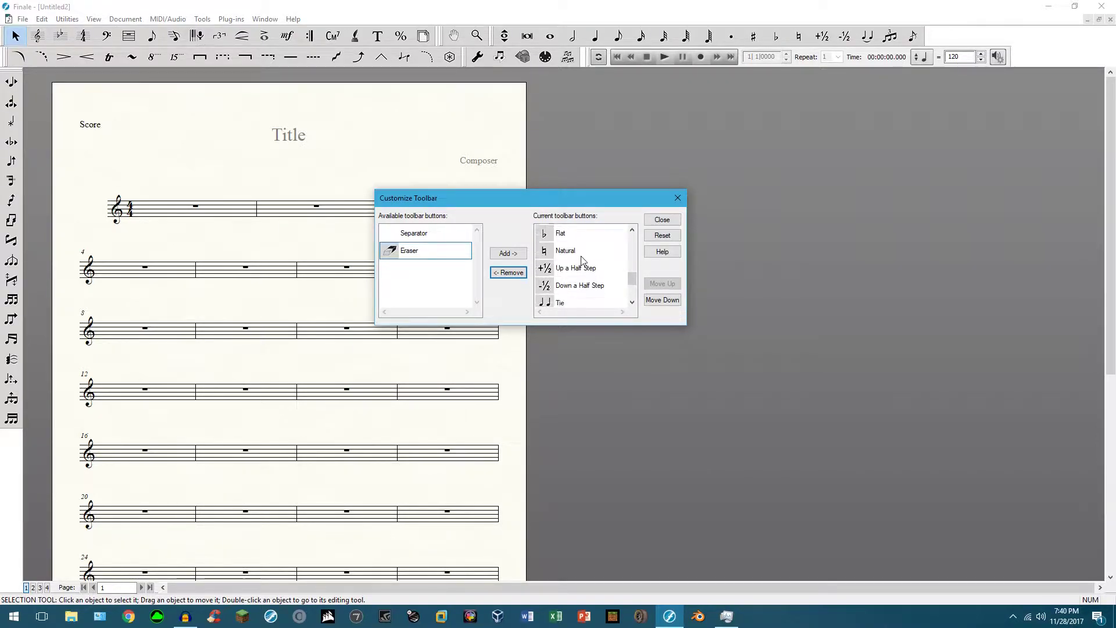
left_click(578, 268)
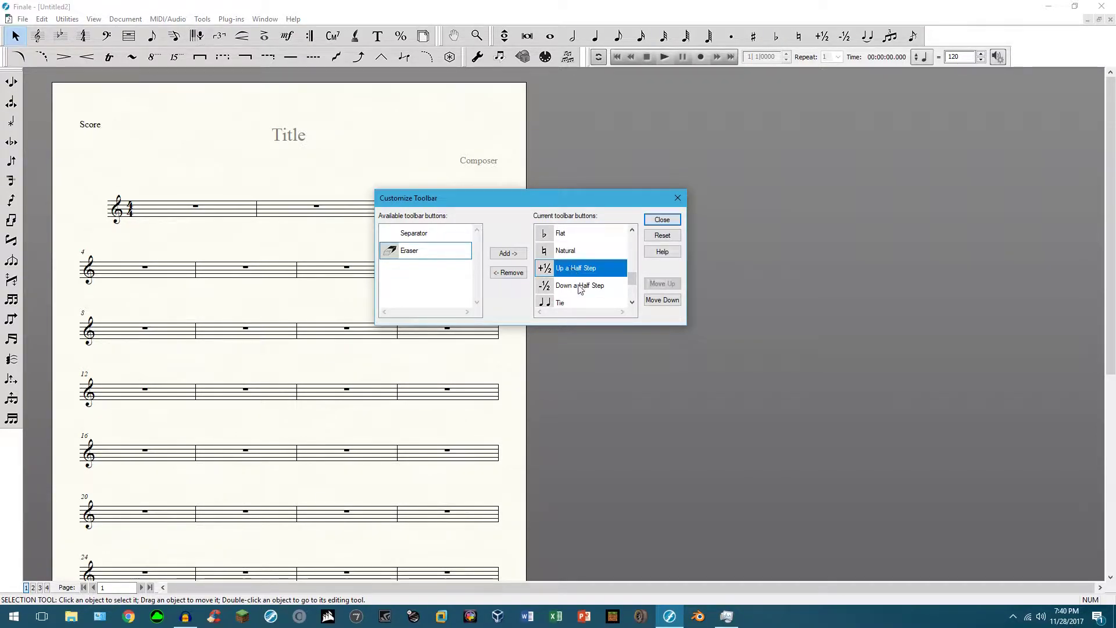
left_click(505, 273)
left_click(507, 273)
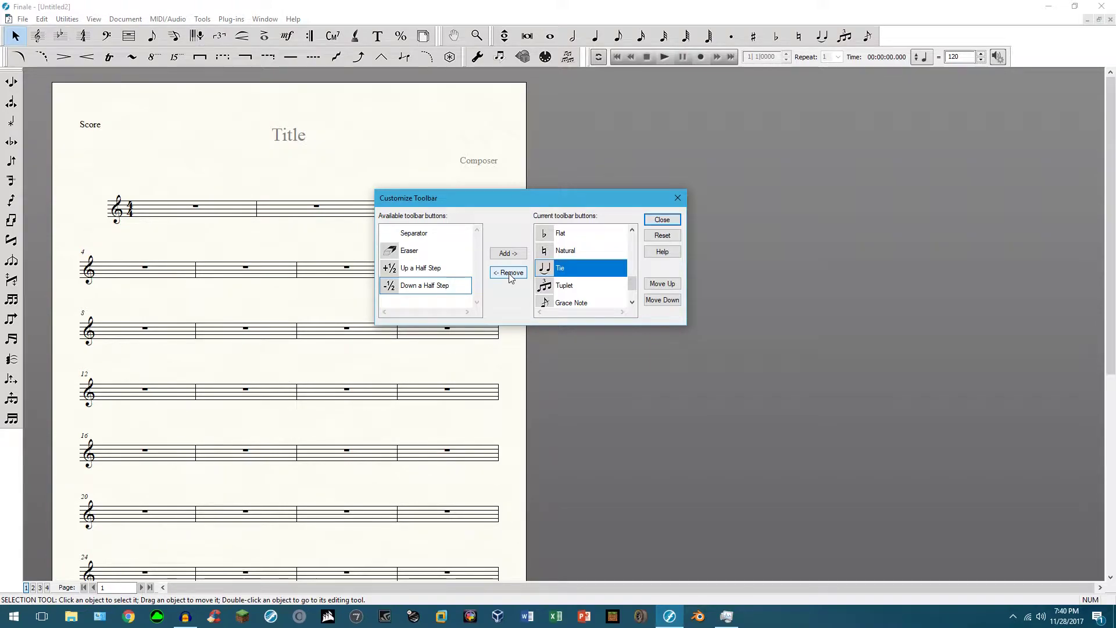
left_click(508, 273)
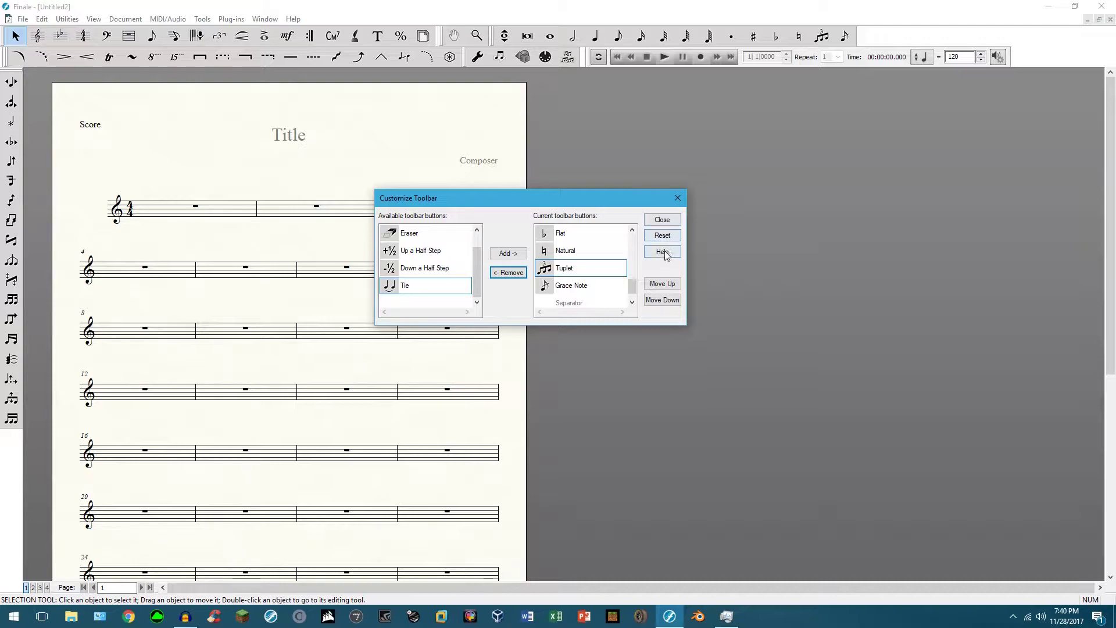
left_click(672, 220)
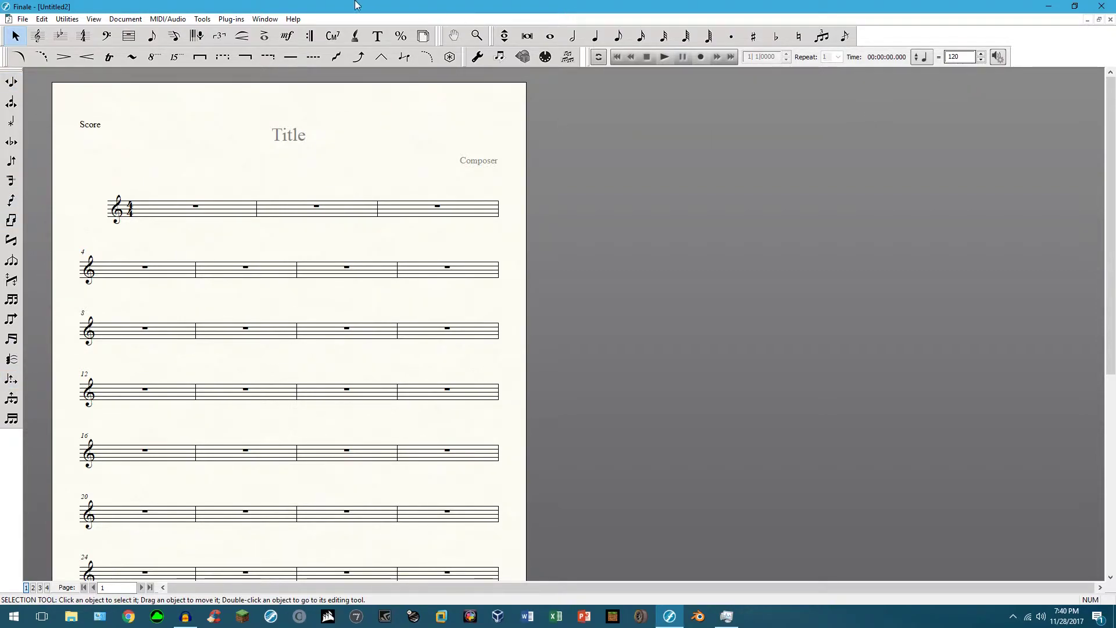
Show the Simple Entry Rests palette and dock it as a second column beside the Main Tool palette.
left_click(265, 19)
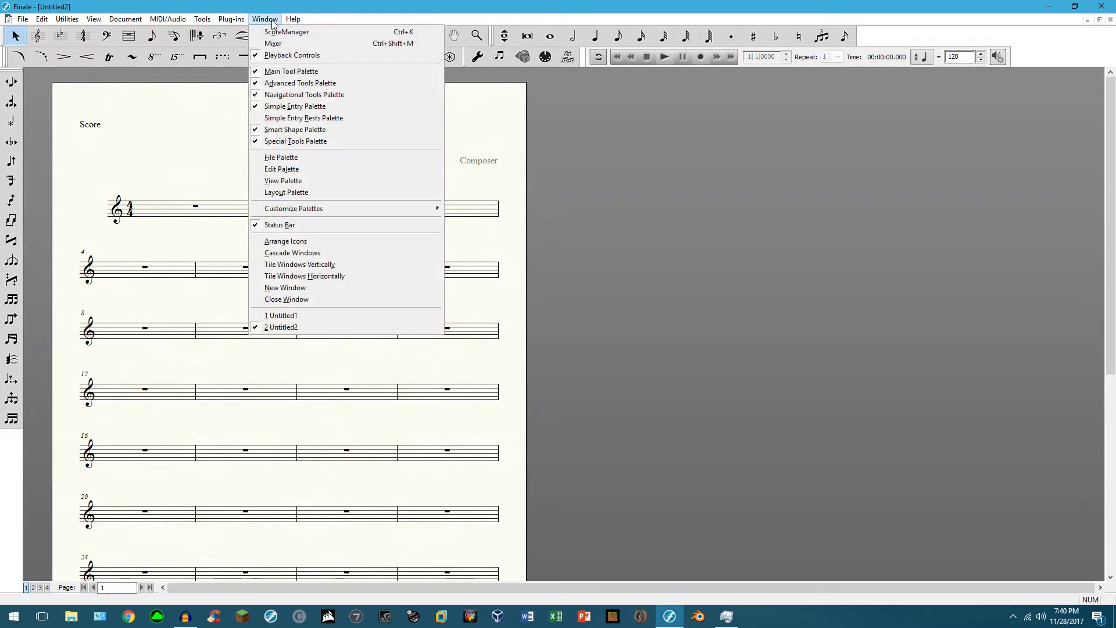
left_click(324, 119)
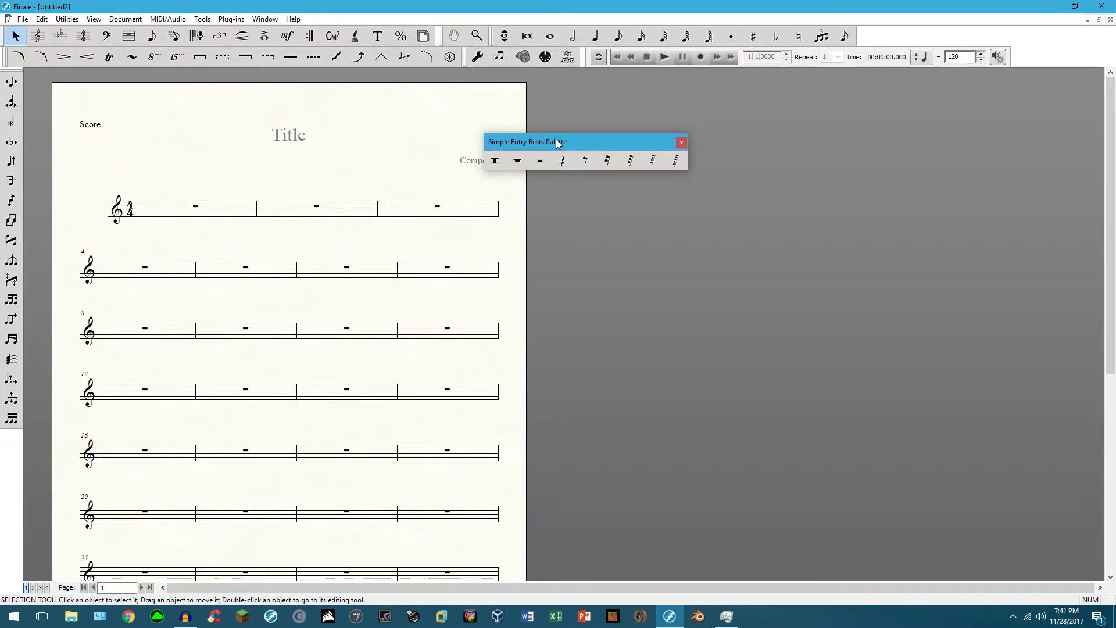
left_click_drag(532, 145, 18, 194)
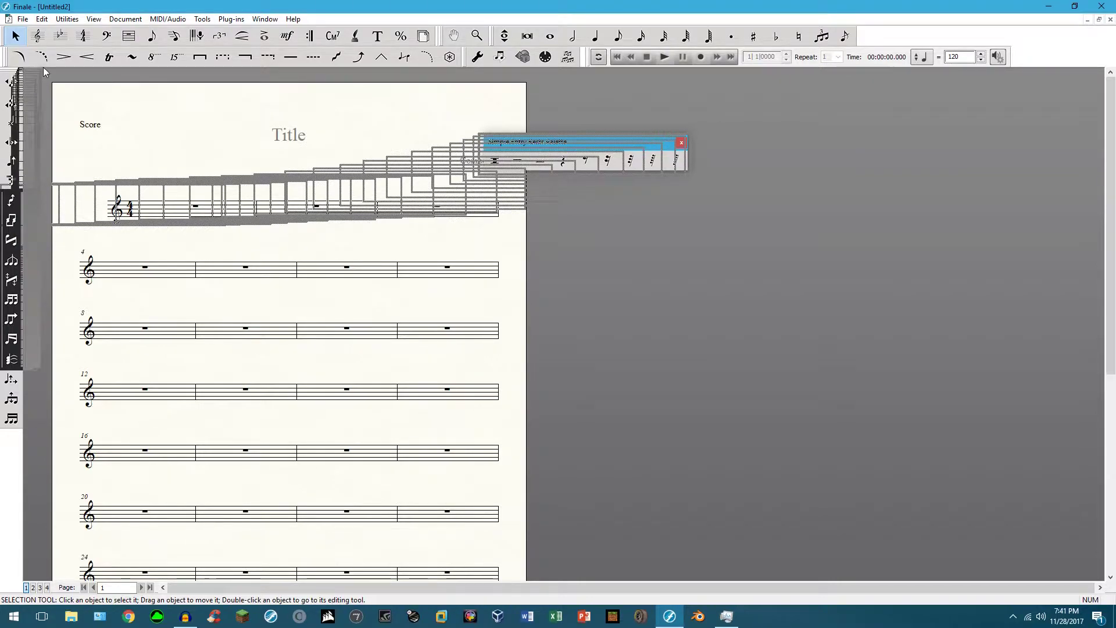
left_click_drag(23, 71, 25, 75)
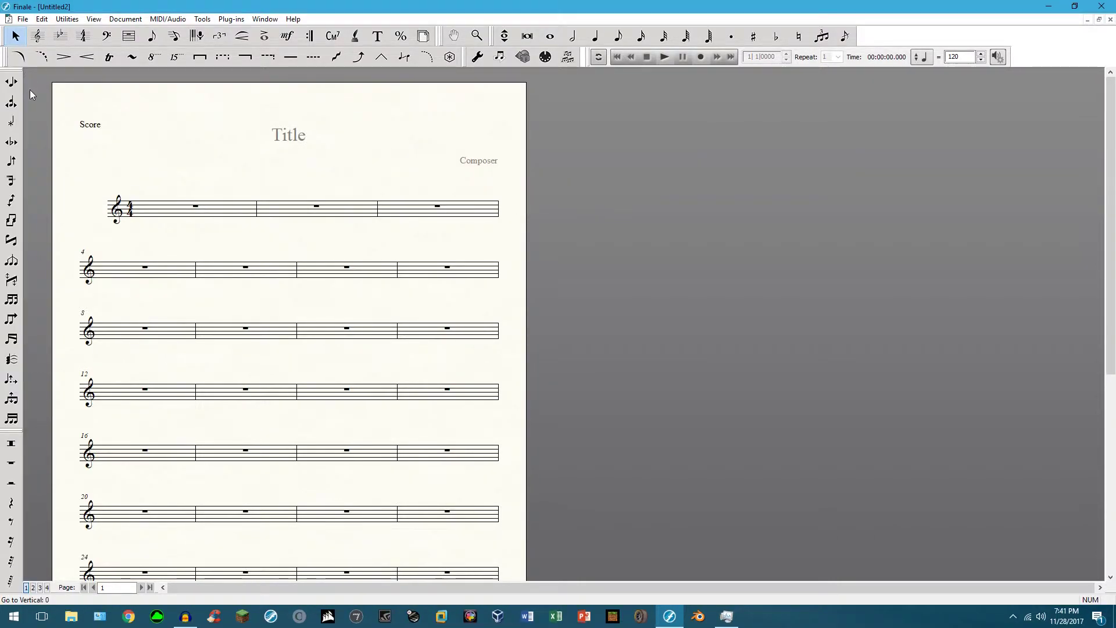
left_click_drag(11, 433, 36, 78)
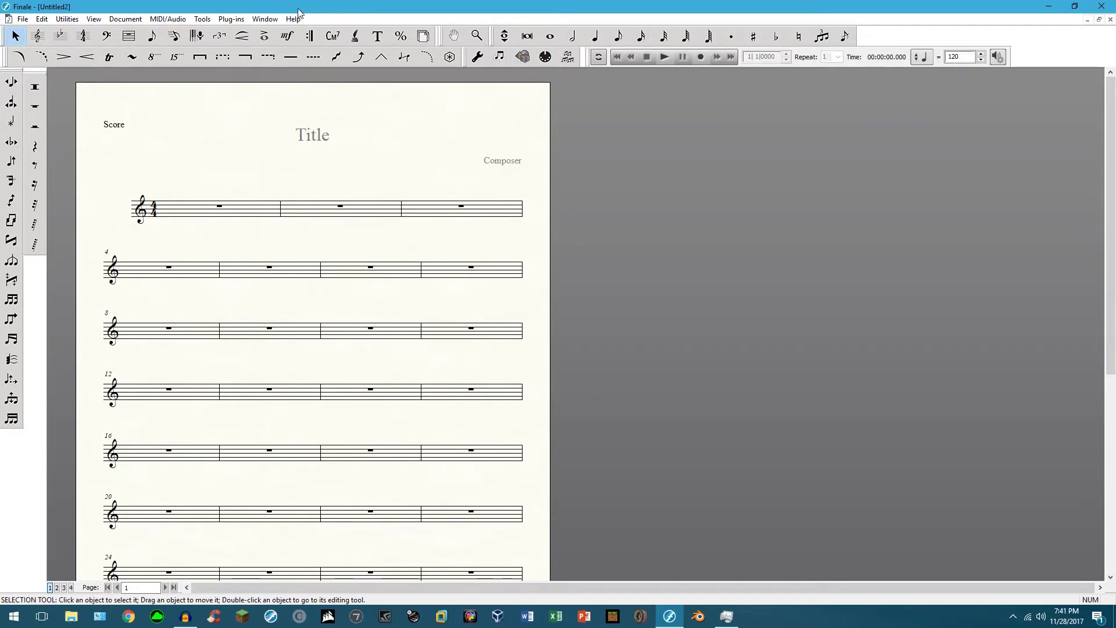
Show the Edit Palette from the Window menu and dock it beside the other palettes.
left_click(265, 18)
left_click(305, 169)
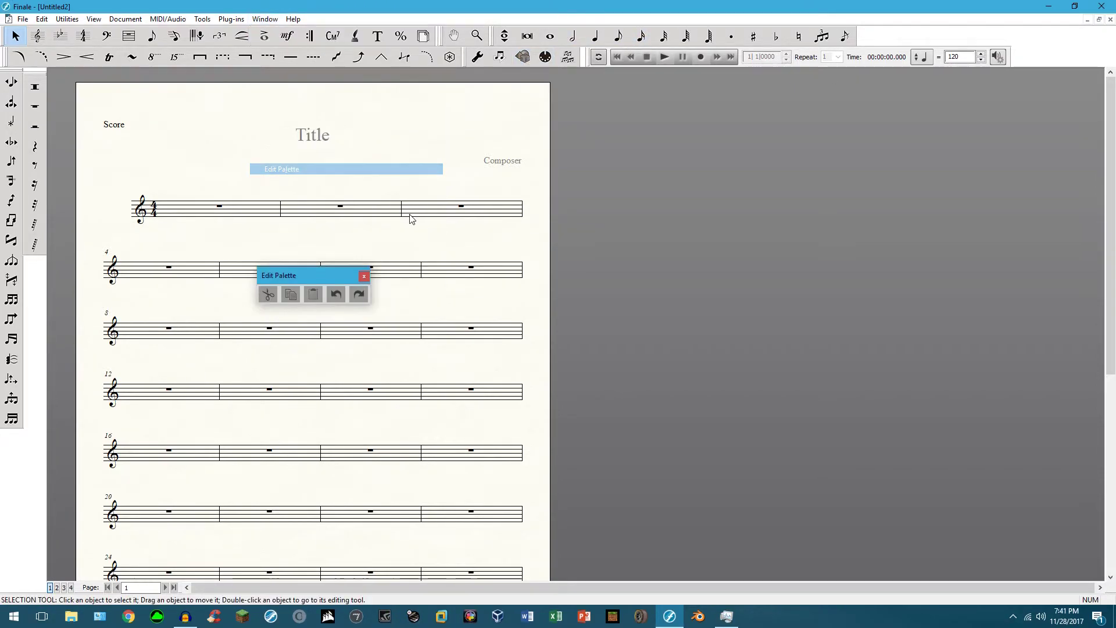
left_click_drag(267, 275, 65, 74)
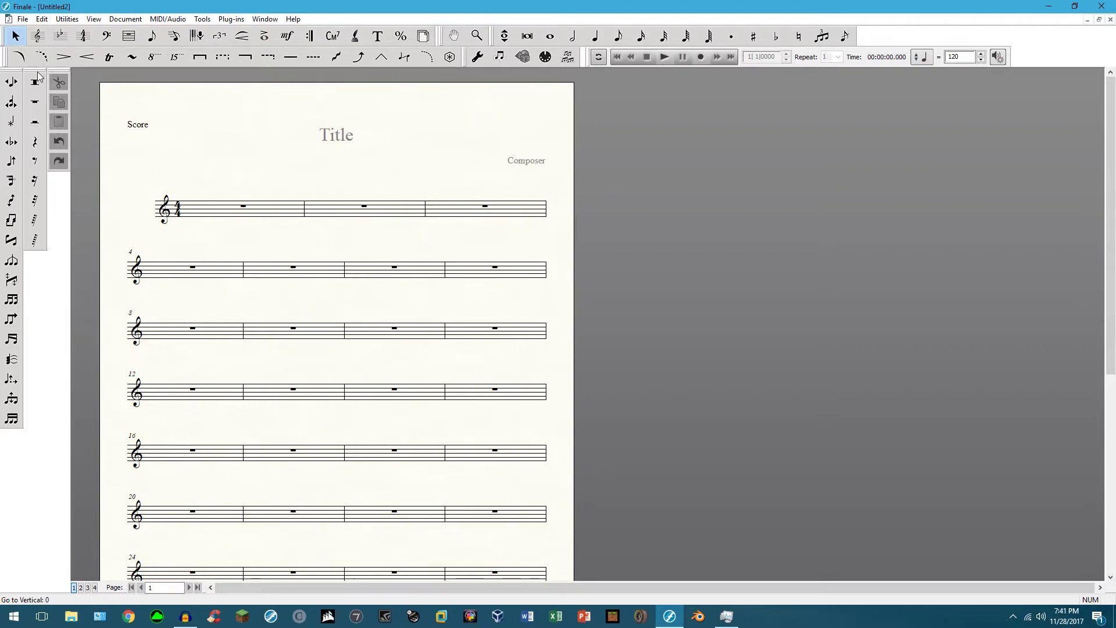
Undock the Simple Entry Rests and Edit palettes and close each floating window.
left_click_drag(38, 75, 183, 116)
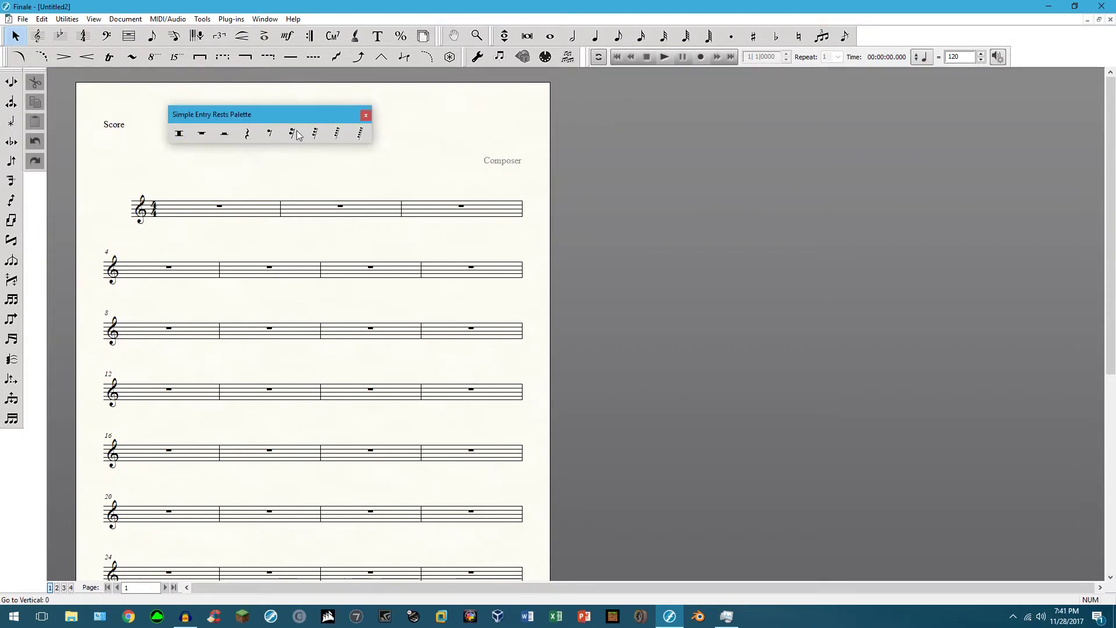
left_click(366, 115)
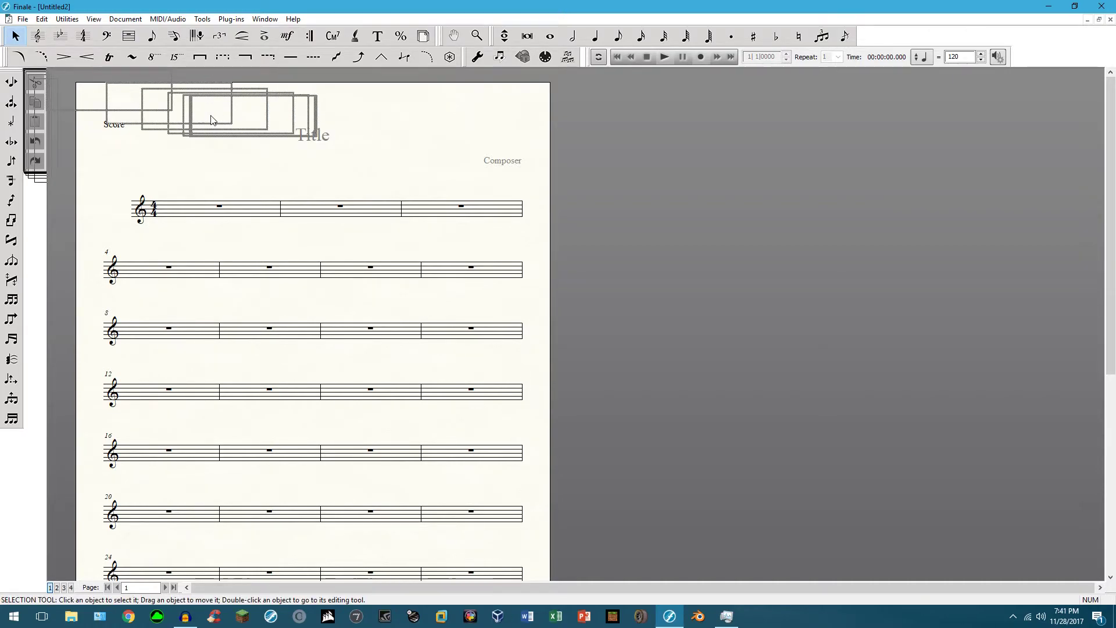
left_click_drag(211, 120, 322, 119)
left_click(303, 105)
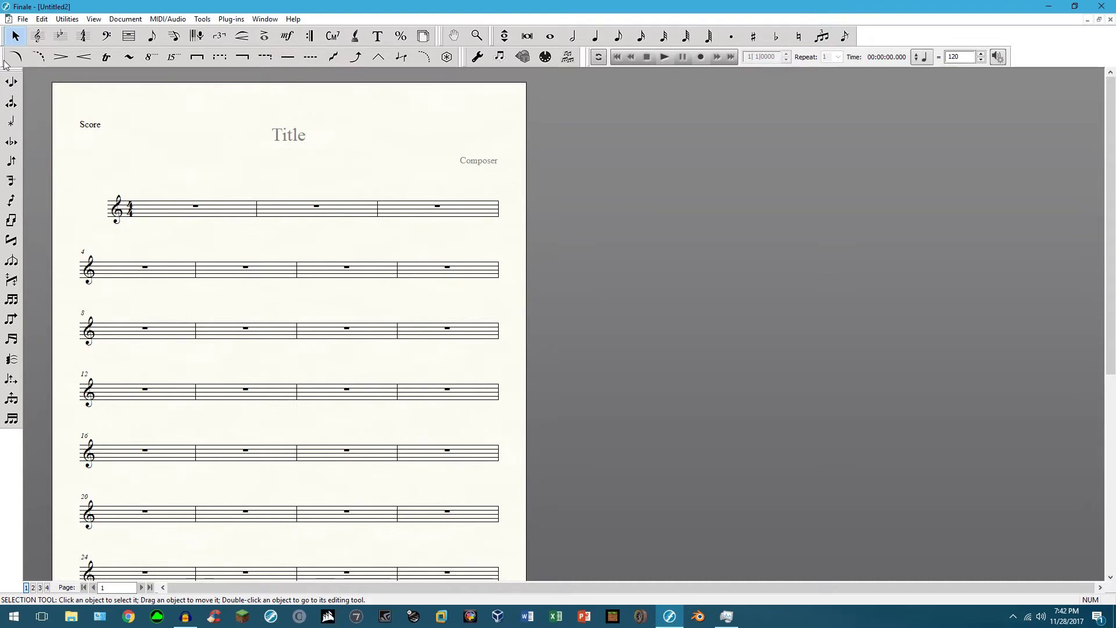
Move the note-duration toolbar into its own row, then back onto the top row.
left_click_drag(493, 37, 872, 39)
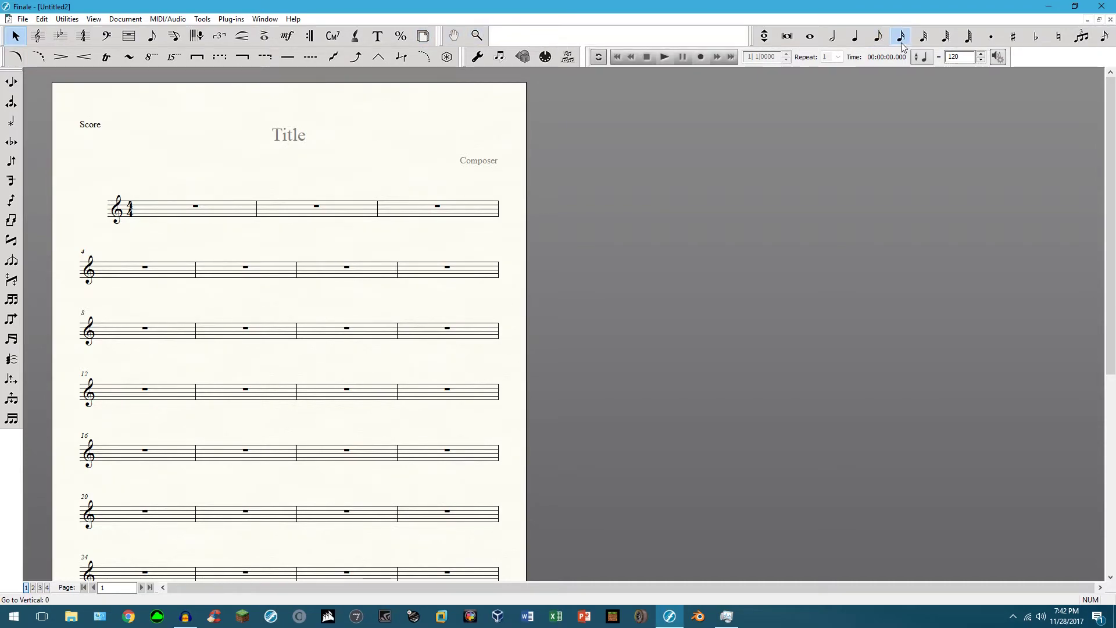
left_click(753, 38)
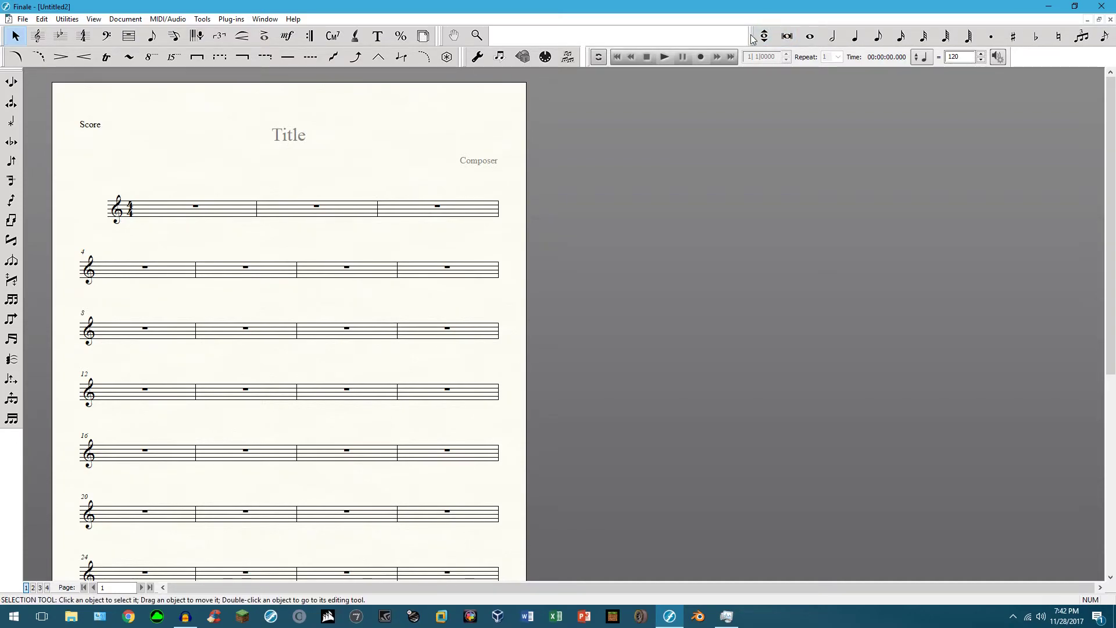
mouse_move(753, 38)
left_mouse_down()
mouse_move(800, 38)
mouse_move(725, 39)
mouse_move(750, 39)
left_mouse_up()
left_click_drag(753, 33, 751, 78)
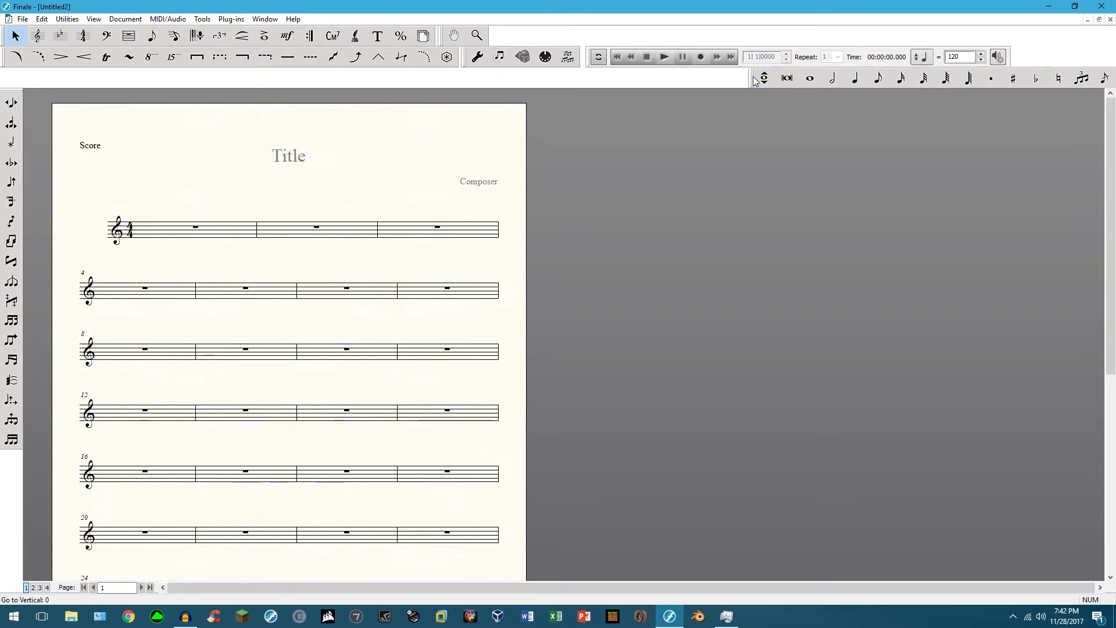
left_click_drag(753, 79, 492, 35)
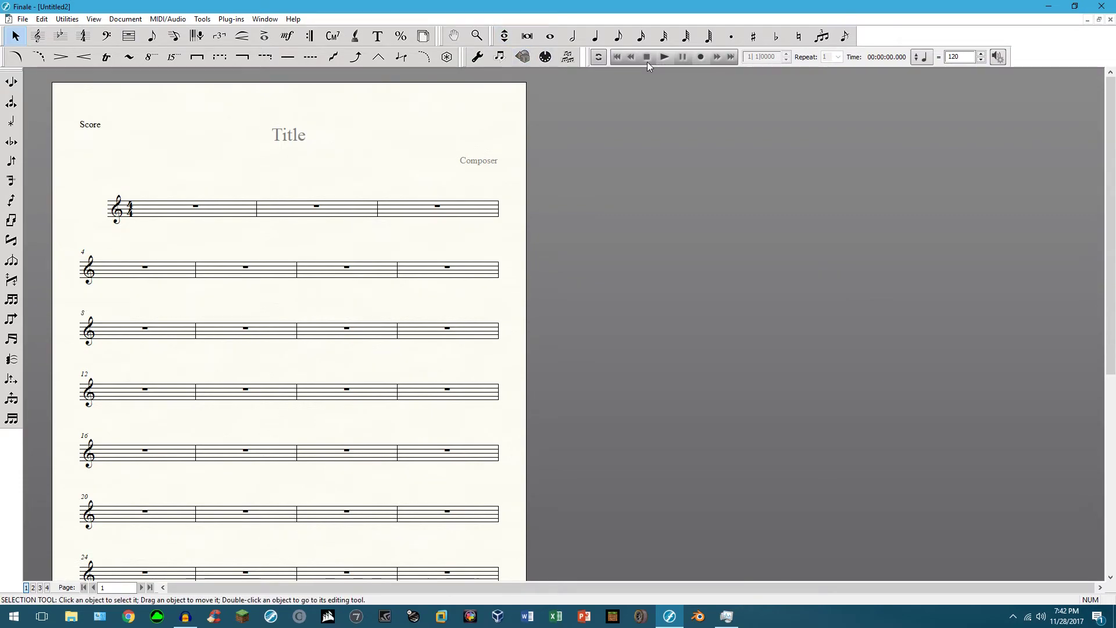
Nudge the playback and wrench toolbars slightly left so they re-dock compactly.
left_click_drag(591, 60, 585, 60)
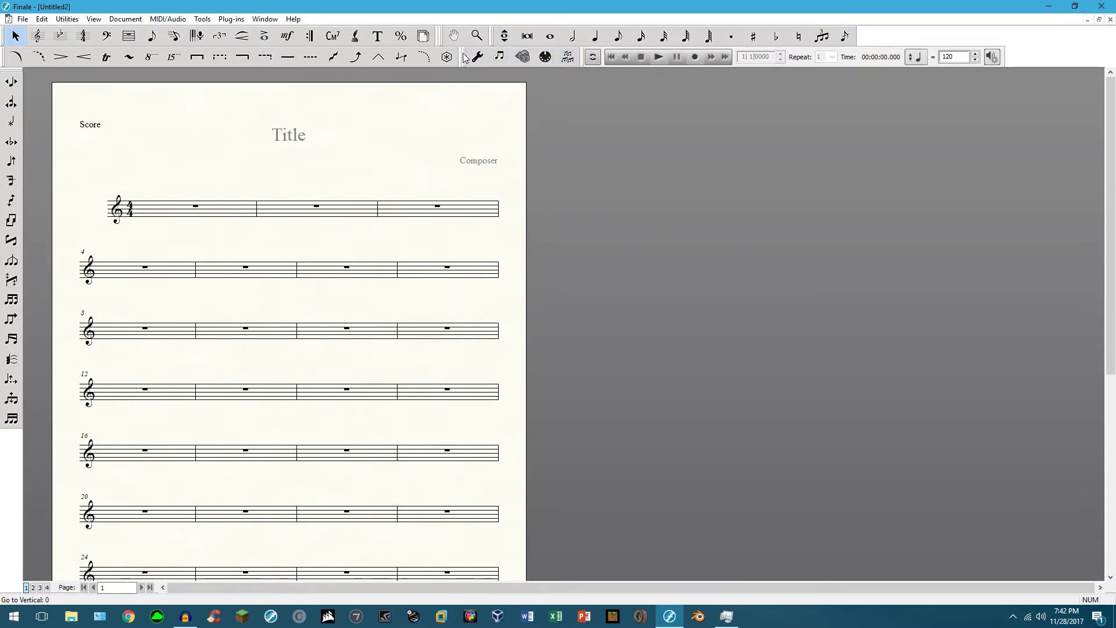
left_click_drag(466, 58, 463, 58)
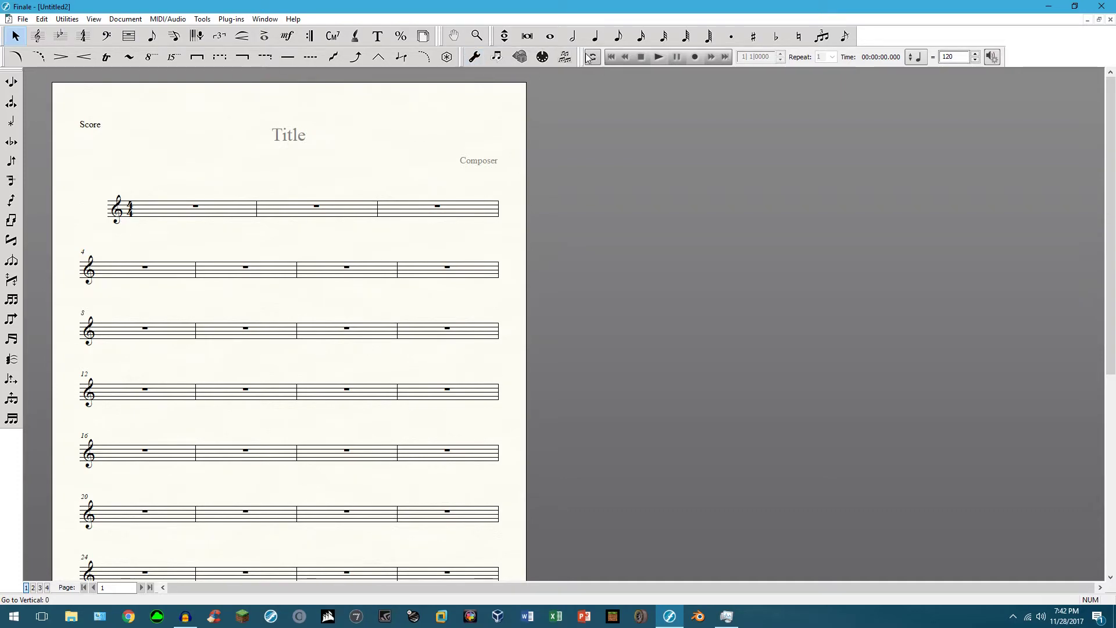
left_click_drag(584, 58, 581, 58)
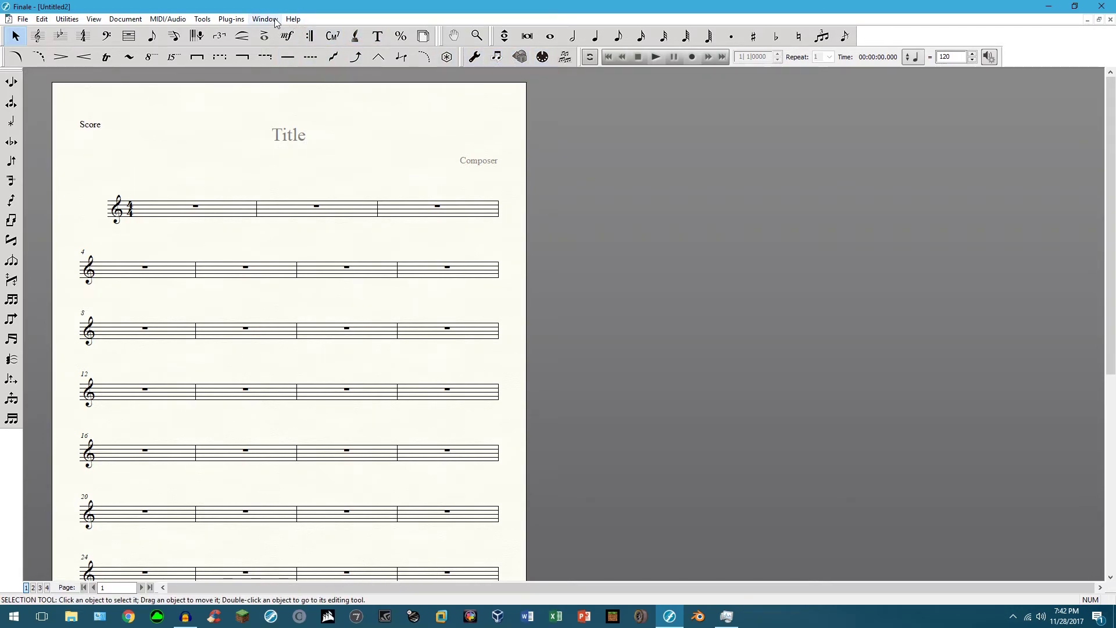
Choose MIDI/Audio > Play Finale through VST to switch playback from MIDI.
left_click(232, 20)
left_click(232, 21)
left_click(209, 21)
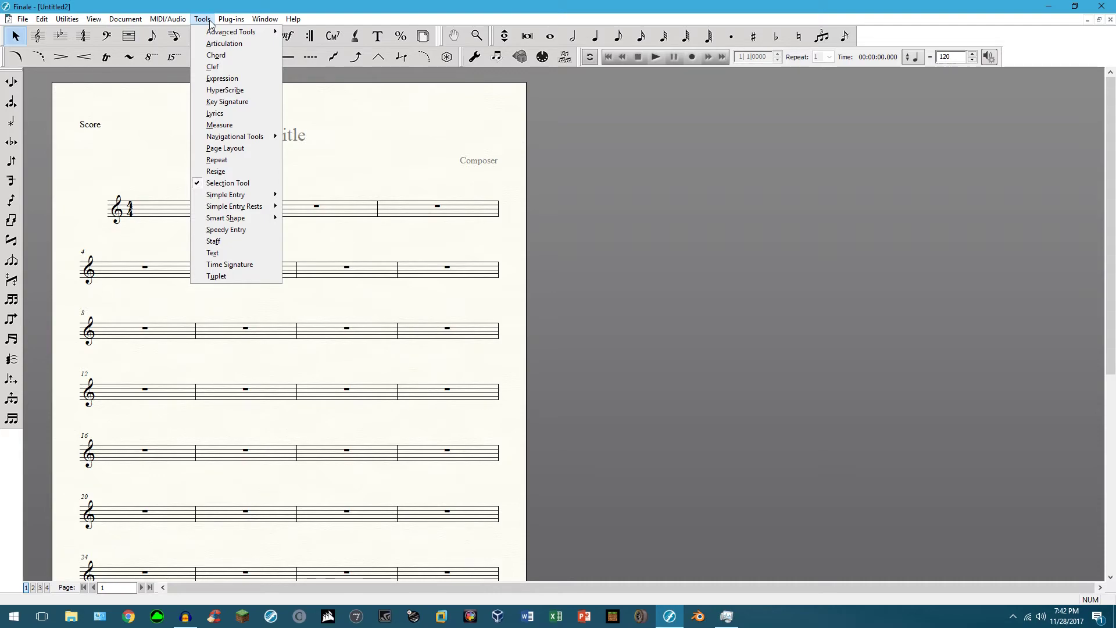
left_click(209, 21)
left_click(176, 21)
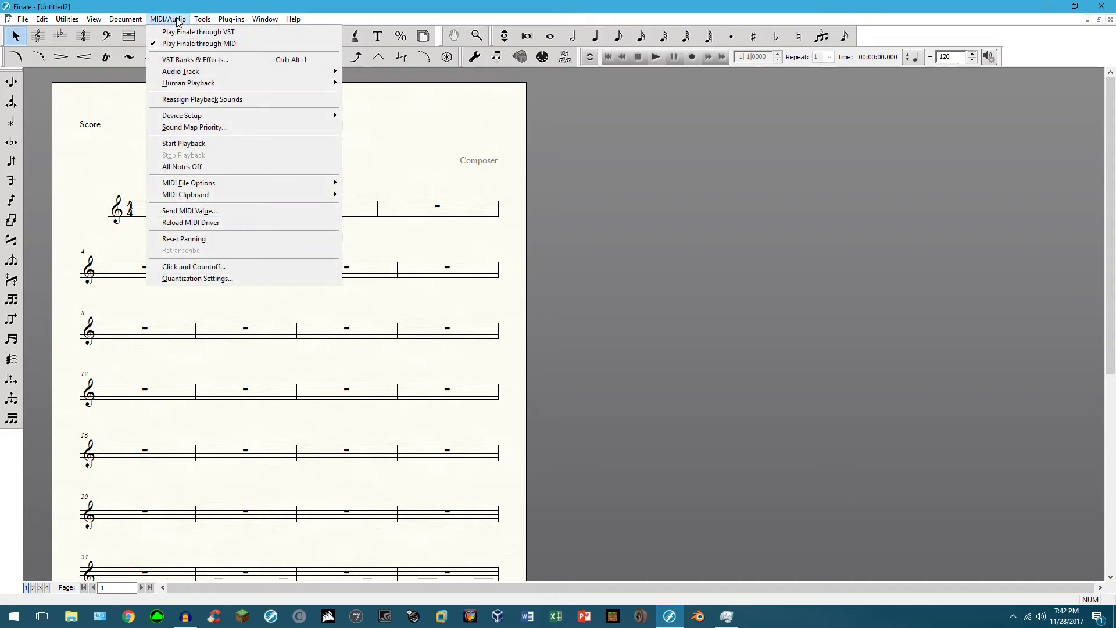
left_click(177, 32)
left_click(177, 21)
left_click(177, 21)
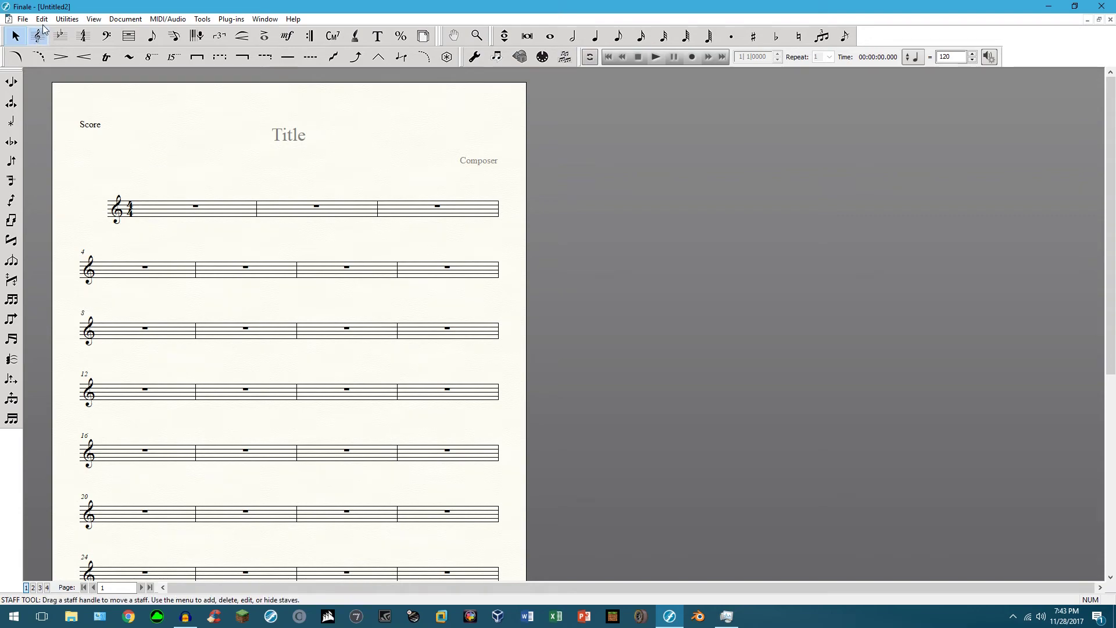
Switch the score to Scroll View with Ctrl+E and back to Page View.
left_click(94, 19)
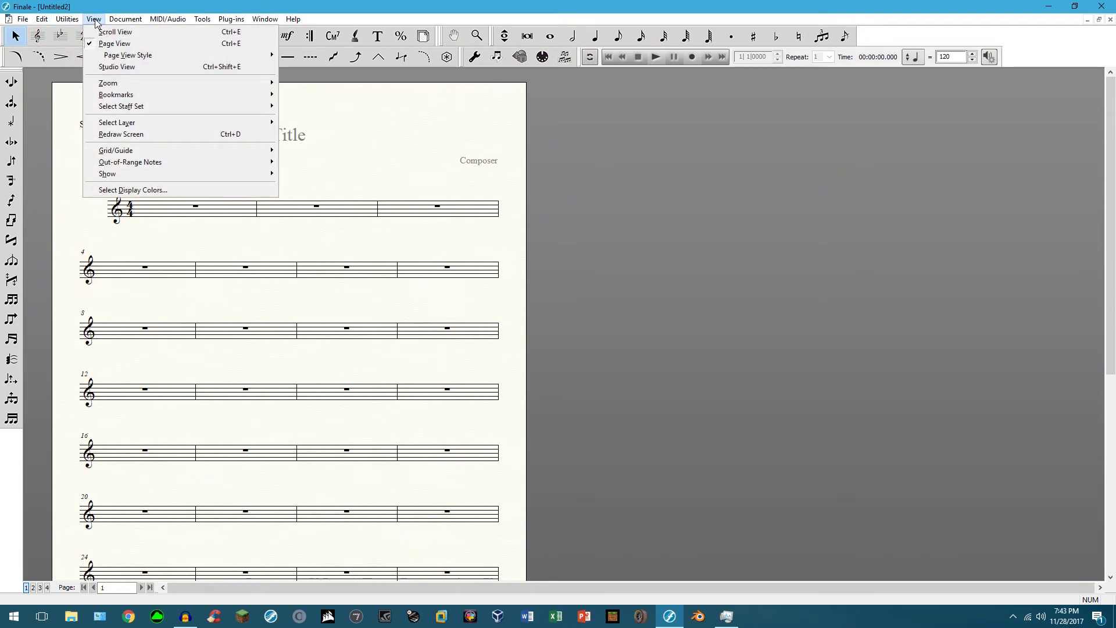
left_click(94, 20)
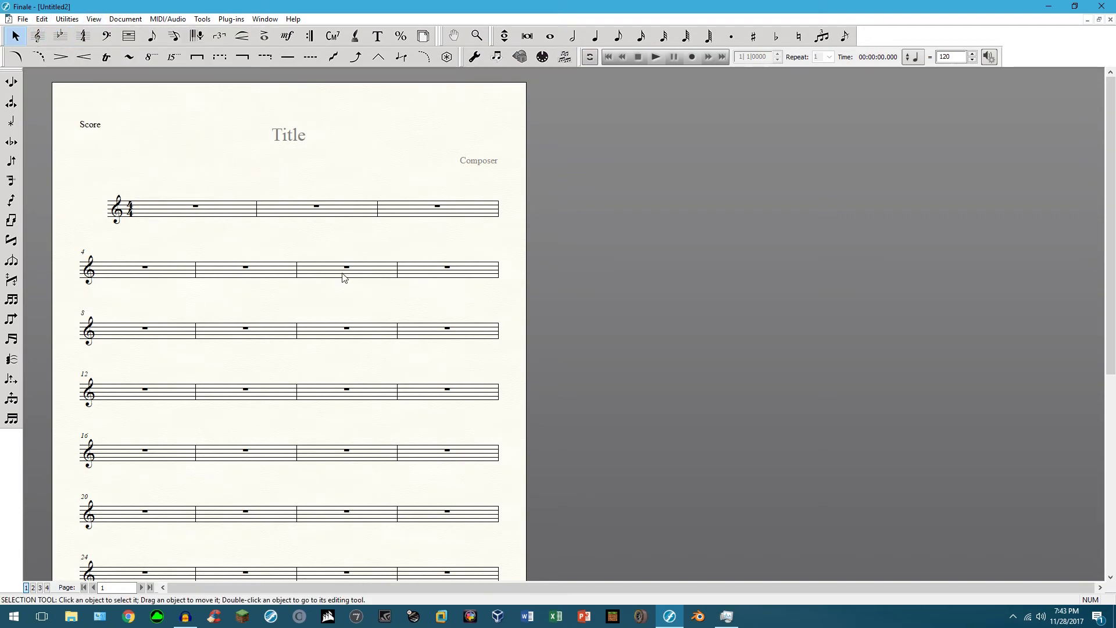
key("ctrl+e")
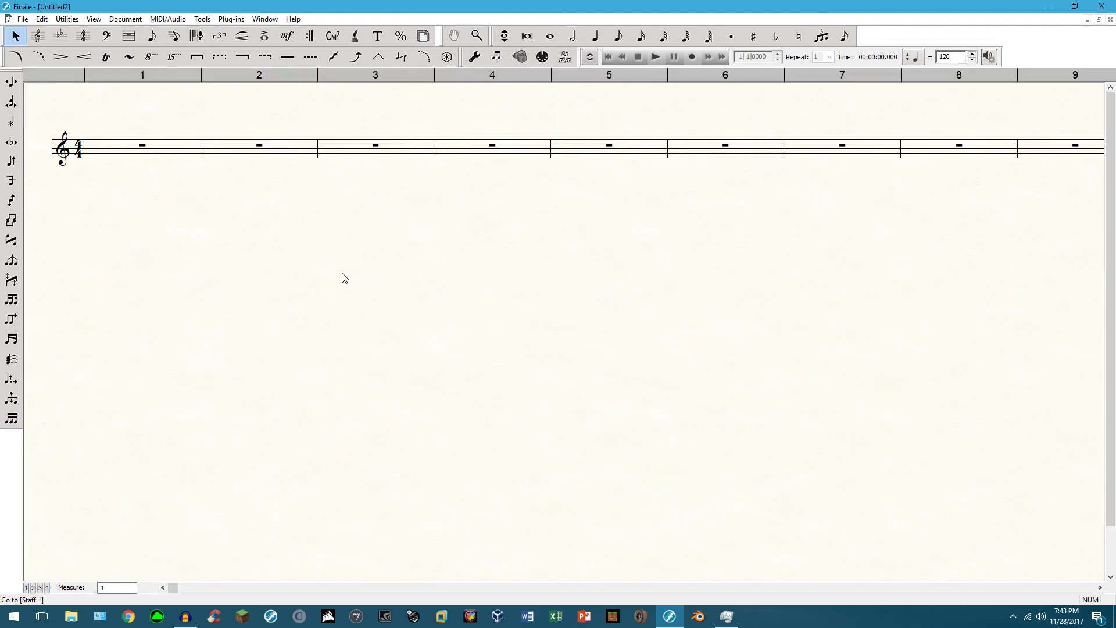
key("ctrl+e")
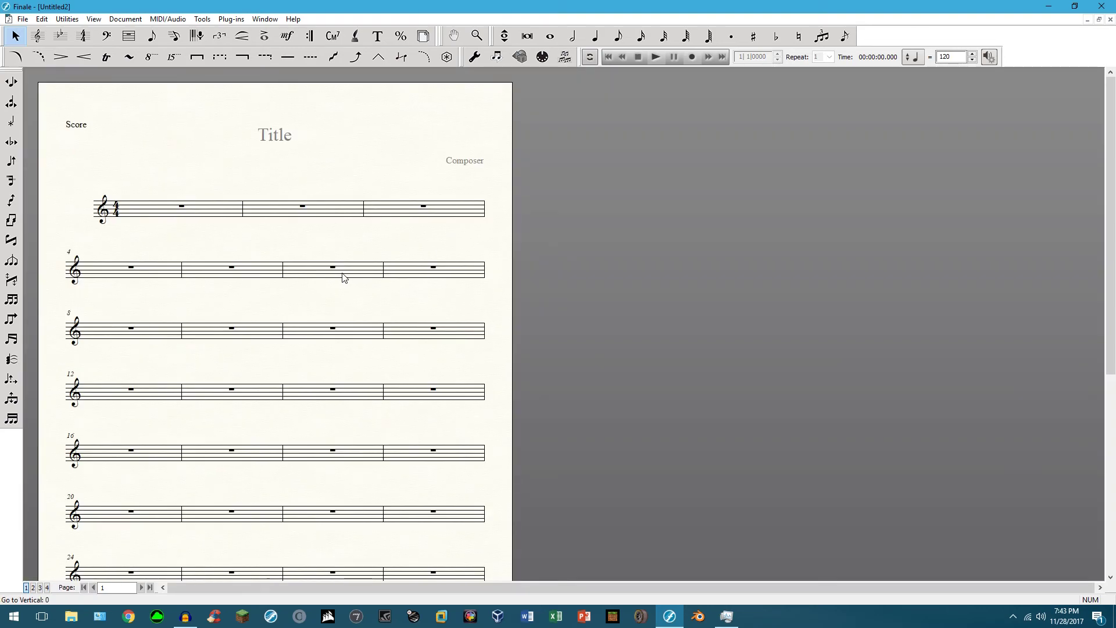